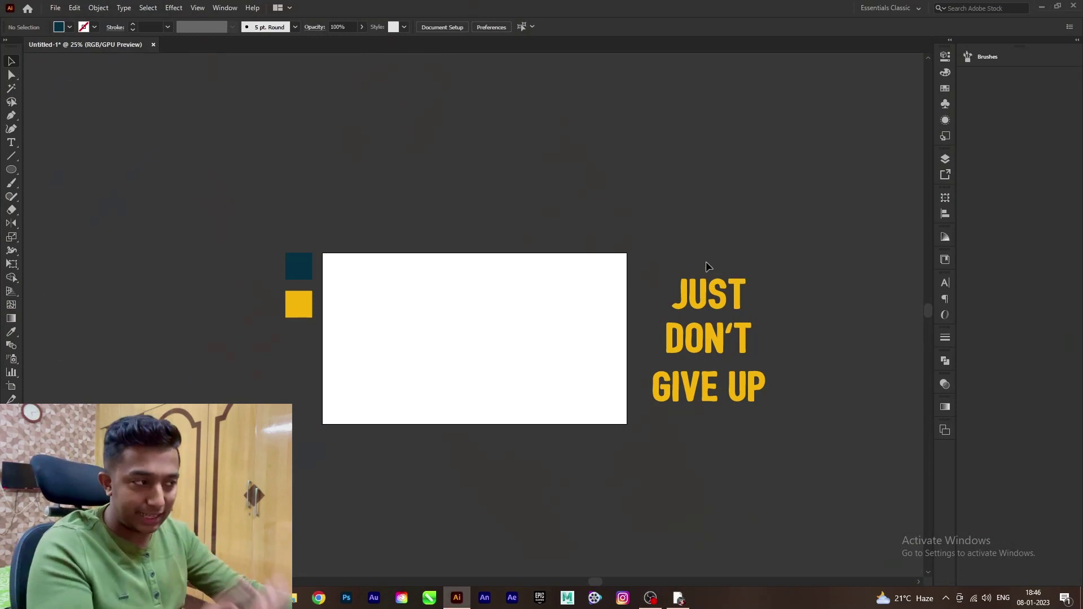
Test-move the word JUST aside, undo it, and clear the selection.
{"action": "left_click_drag", "start_coordinate": [693, 283], "coordinate": [758, 481]}
{"action": "left_click", "coordinate": [759, 497]}
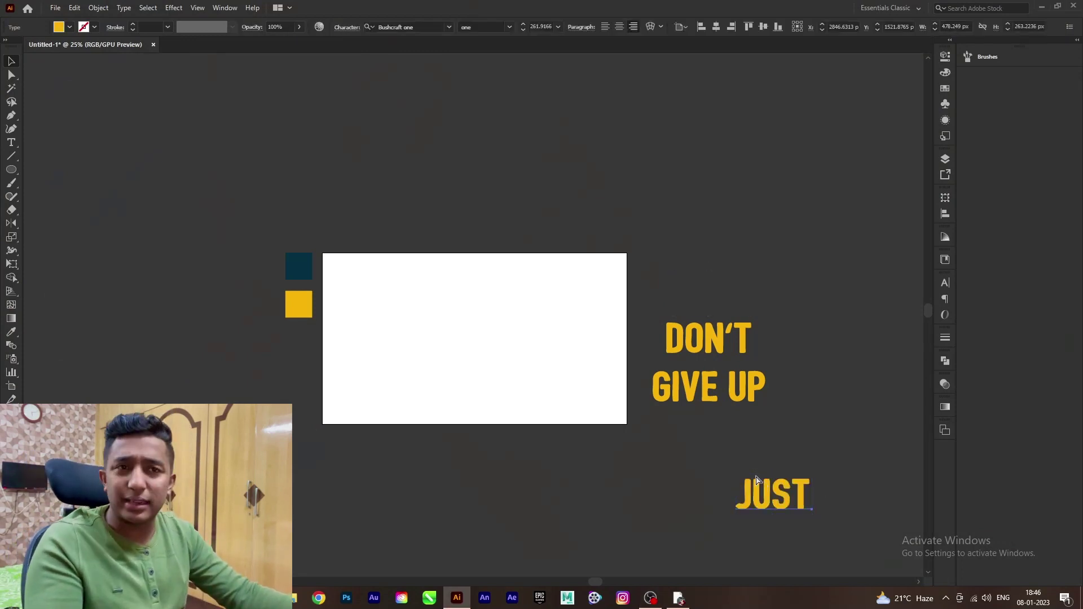
{"action": "key", "text": "ctrl+z"}
{"action": "left_click", "coordinate": [759, 497]}
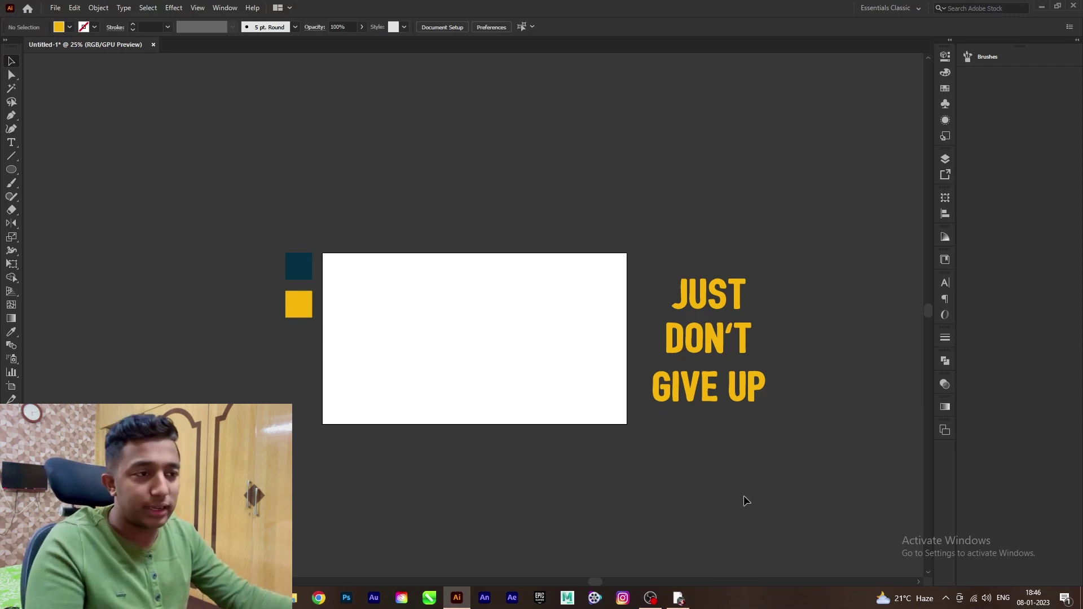
{"action": "mouse_move", "coordinate": [229, 182]}
{"action": "left_mouse_down"}
{"action": "mouse_move", "coordinate": [370, 367]}
{"action": "mouse_move", "coordinate": [455, 429]}
{"action": "left_mouse_up"}
{"action": "left_click", "coordinate": [370, 367]}
{"action": "scroll", "coordinate": [456, 429], "scroll_direction": "up", "scroll_amount": 1}
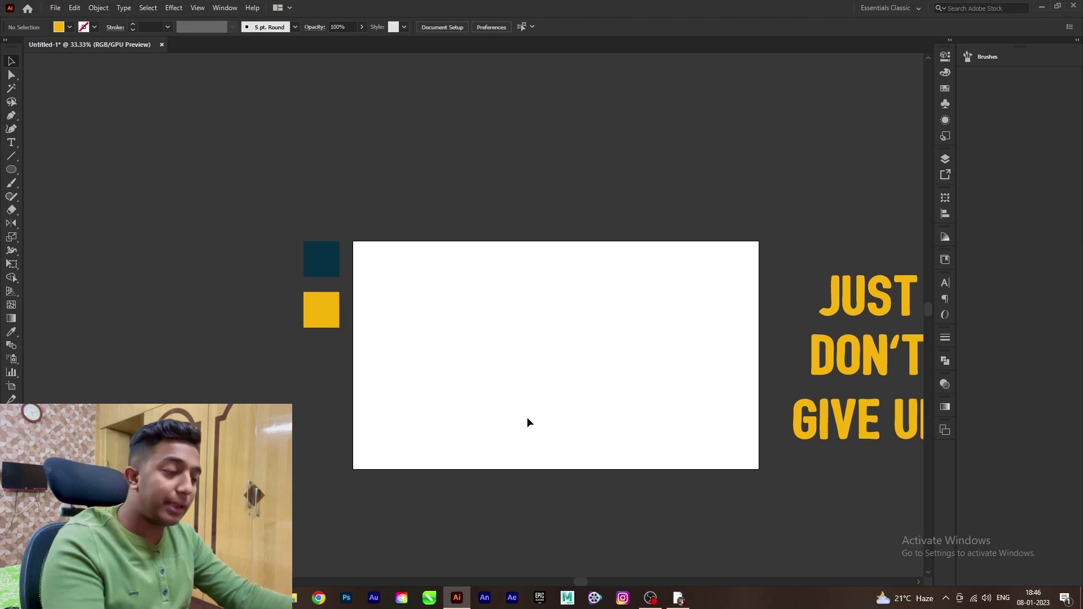
Draw a yellow circle and centre it horizontally and vertically on the artboard.
{"action": "key", "text": "l"}
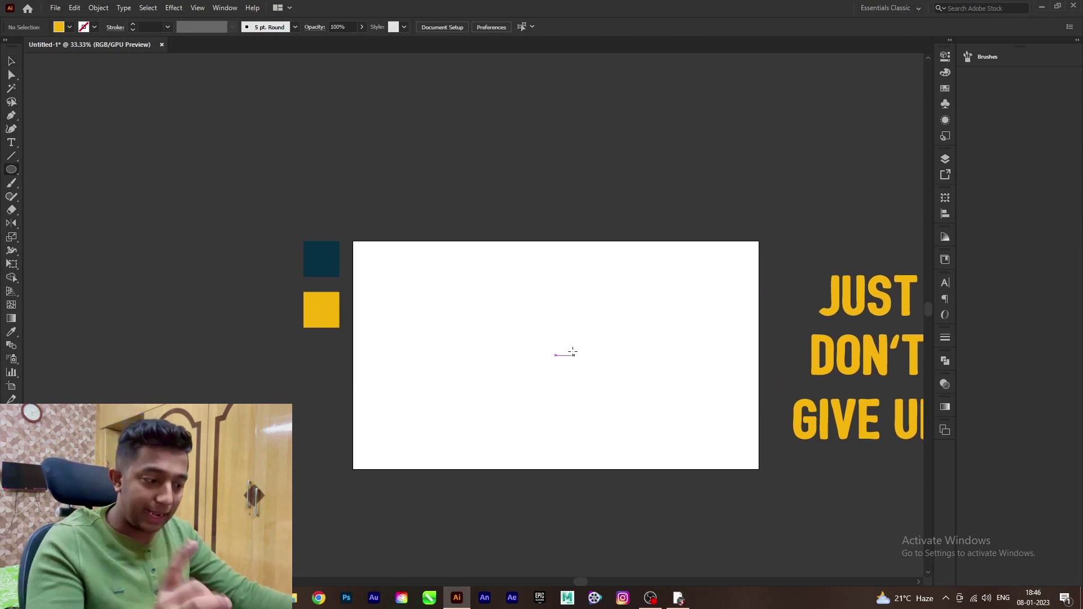
{"action": "left_click_drag", "start_coordinate": [550, 338], "coordinate": [637, 431]}
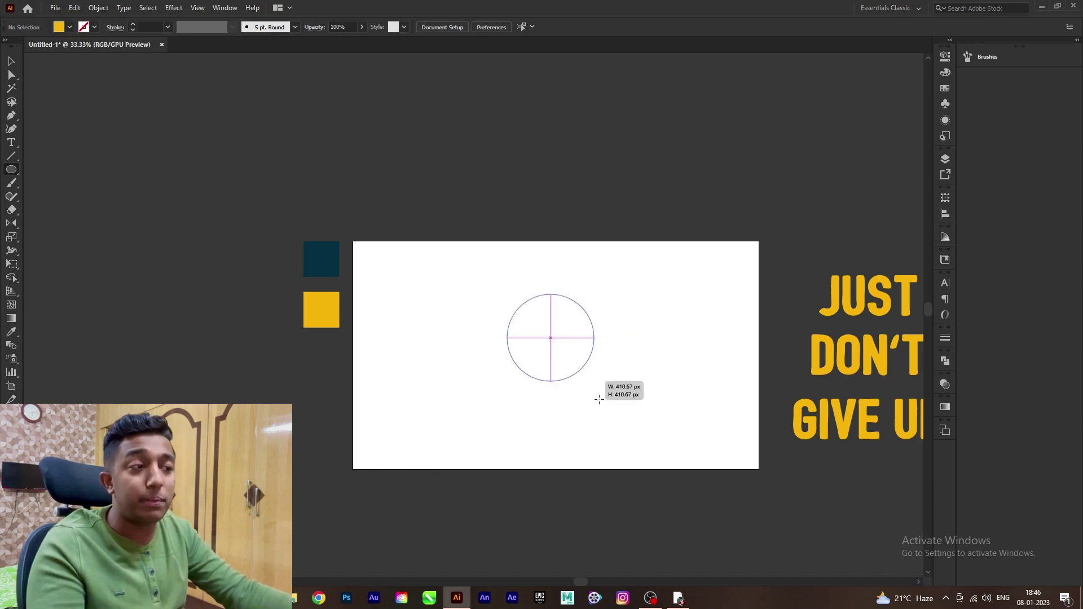
{"action": "key", "text": "v"}
{"action": "left_click", "coordinate": [683, 356]}
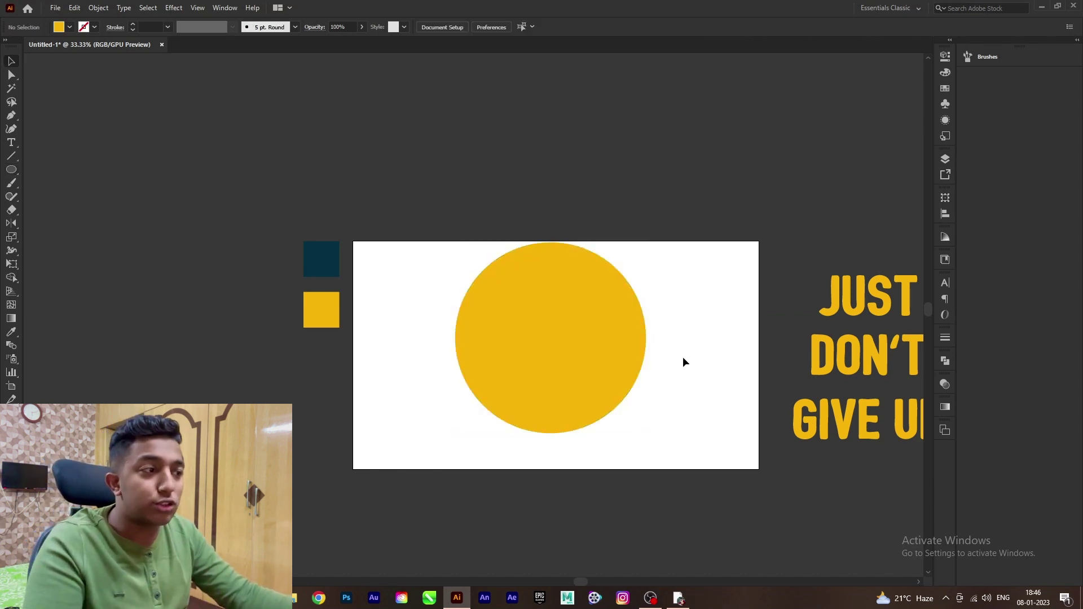
{"action": "left_click_drag", "start_coordinate": [739, 256], "coordinate": [584, 432]}
{"action": "left_click", "coordinate": [483, 29]}
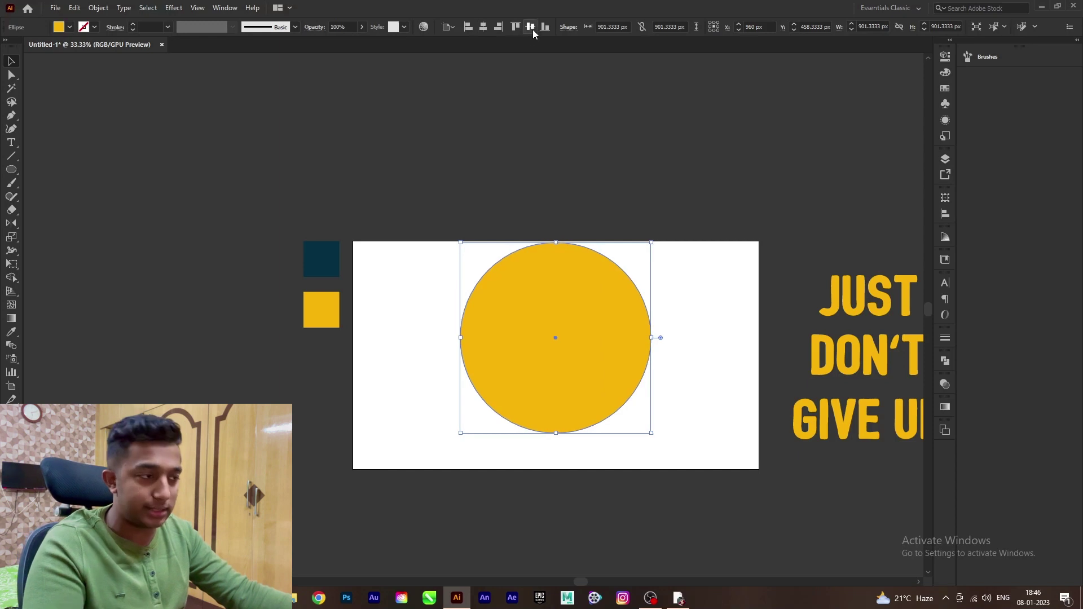
{"action": "left_click", "coordinate": [530, 27]}
{"action": "left_click", "coordinate": [567, 123]}
{"action": "scroll", "coordinate": [536, 226], "scroll_direction": "up", "scroll_amount": 1}
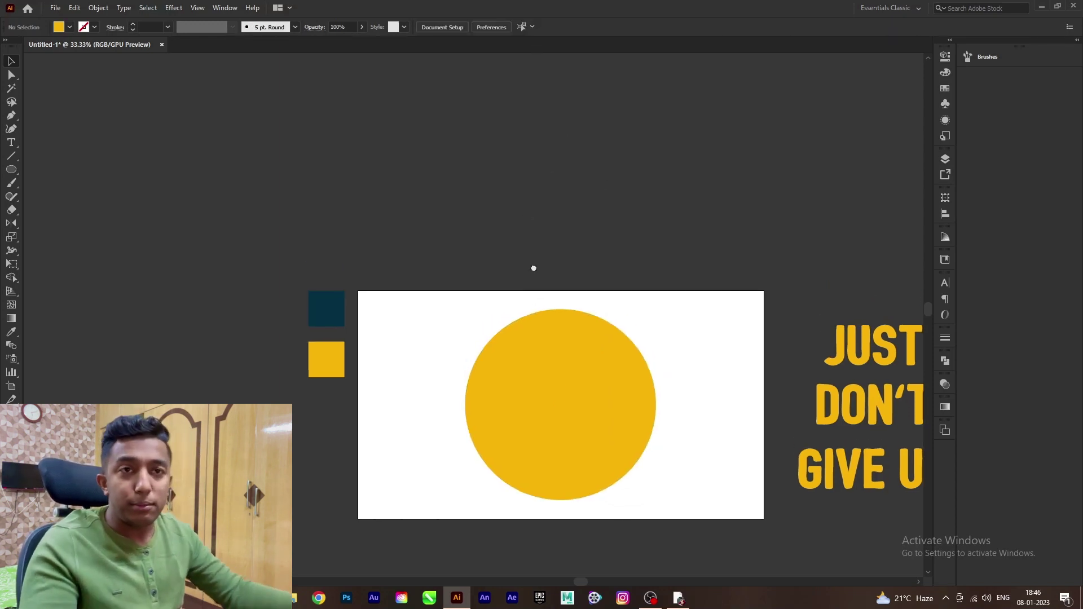
{"action": "scroll", "coordinate": [524, 237], "scroll_direction": "down", "scroll_amount": 1}
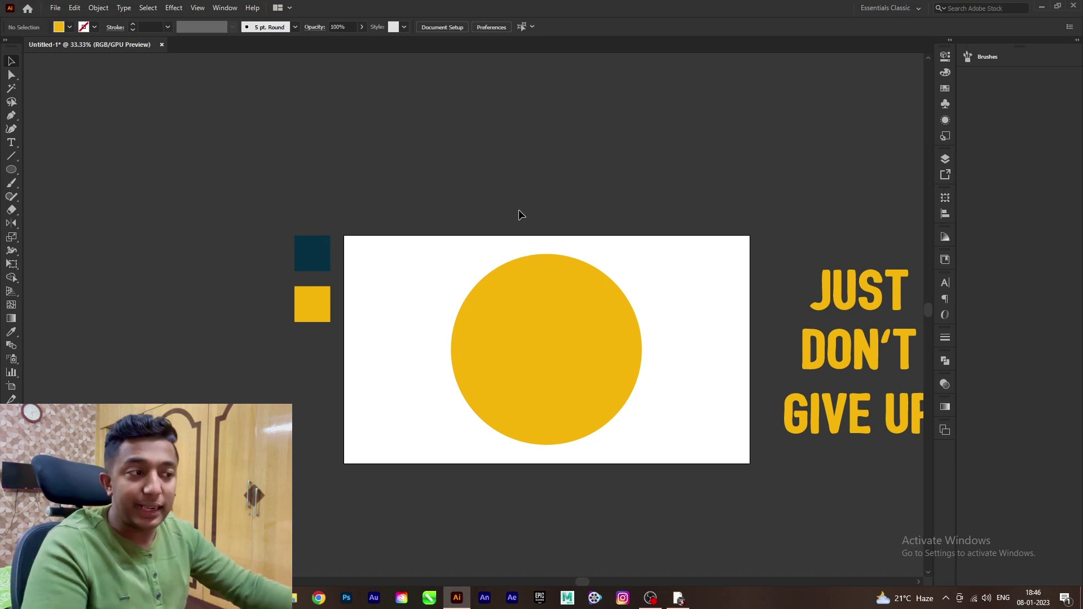
{"action": "key", "text": "b"}
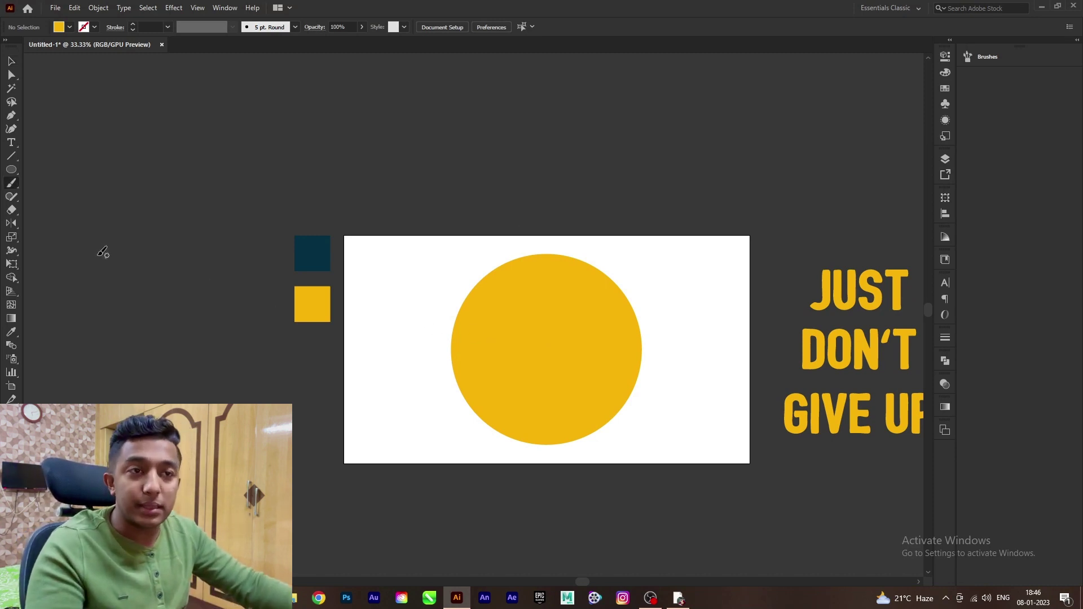
Set Paintbrush fidelity to Smooth, paint wavy strokes across the circle, and select them.
{"action": "double_click", "coordinate": [12, 183]}
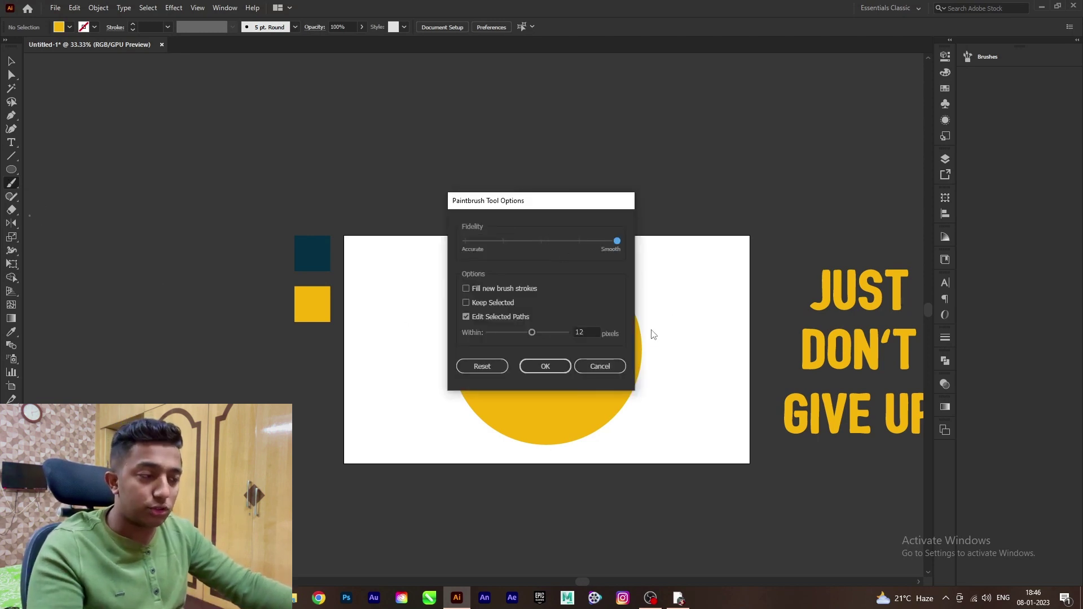
{"action": "left_click", "coordinate": [545, 366]}
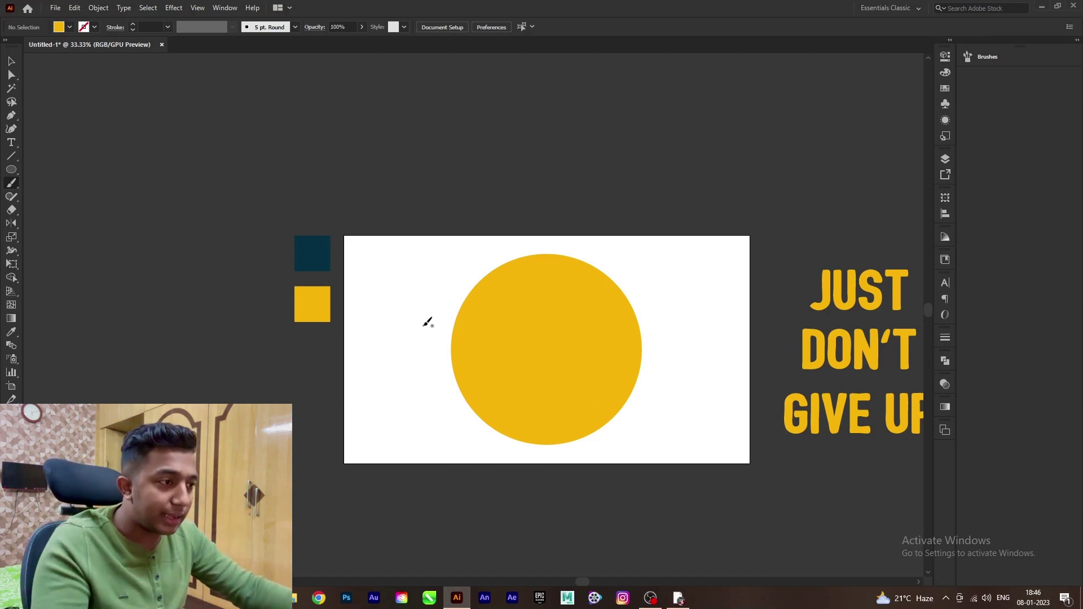
{"action": "left_click_drag", "start_coordinate": [423, 325], "coordinate": [460, 311]}
{"action": "left_click_drag", "start_coordinate": [641, 347], "coordinate": [693, 316]}
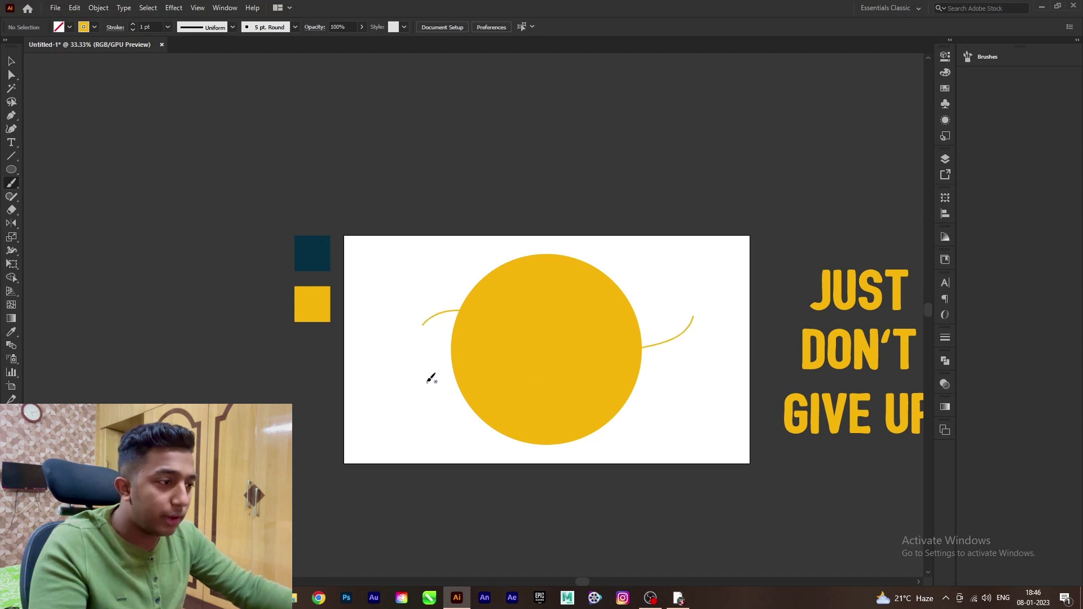
{"action": "left_click_drag", "start_coordinate": [603, 426], "coordinate": [666, 393]}
{"action": "key", "text": "v"}
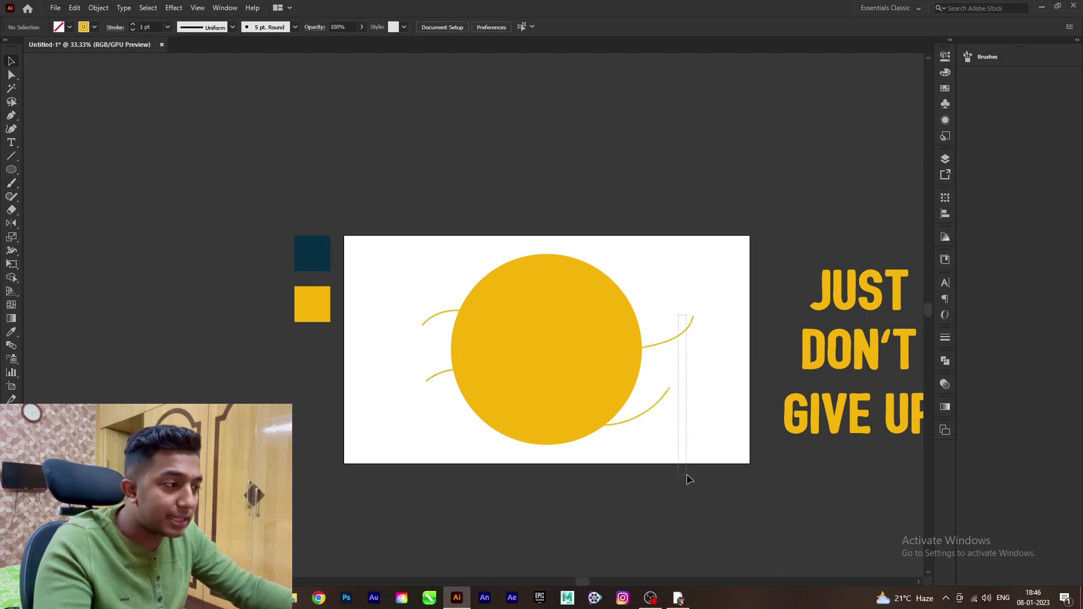
{"action": "left_click_drag", "start_coordinate": [684, 331], "coordinate": [689, 476]}
{"action": "left_click_drag", "start_coordinate": [660, 299], "coordinate": [660, 476]}
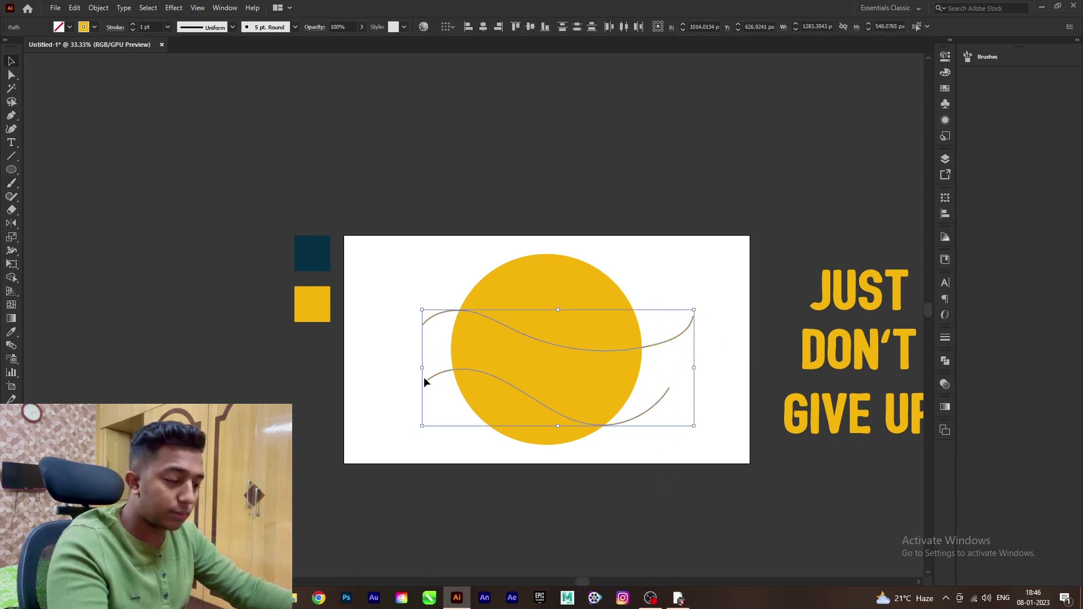
Colour the wavy strokes with the navy swatch and nudge them upward.
{"action": "key", "text": "i"}
{"action": "left_click", "coordinate": [313, 247]}
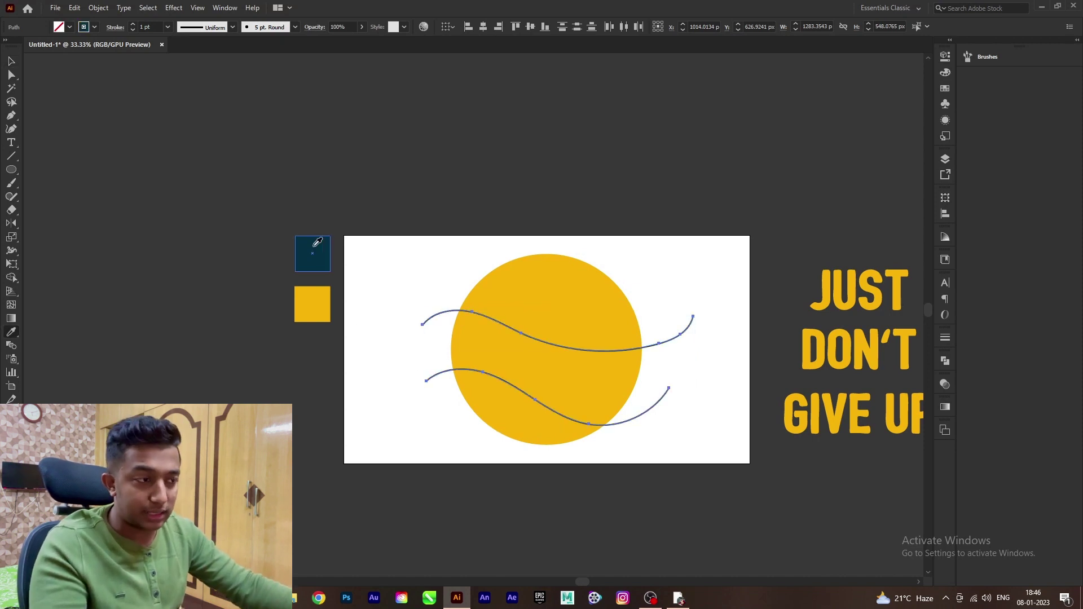
{"action": "key", "text": "v"}
{"action": "left_click", "coordinate": [438, 215]}
{"action": "mouse_move", "coordinate": [692, 439]}
{"action": "left_mouse_down"}
{"action": "mouse_move", "coordinate": [696, 462]}
{"action": "mouse_move", "coordinate": [715, 406]}
{"action": "left_mouse_up"}
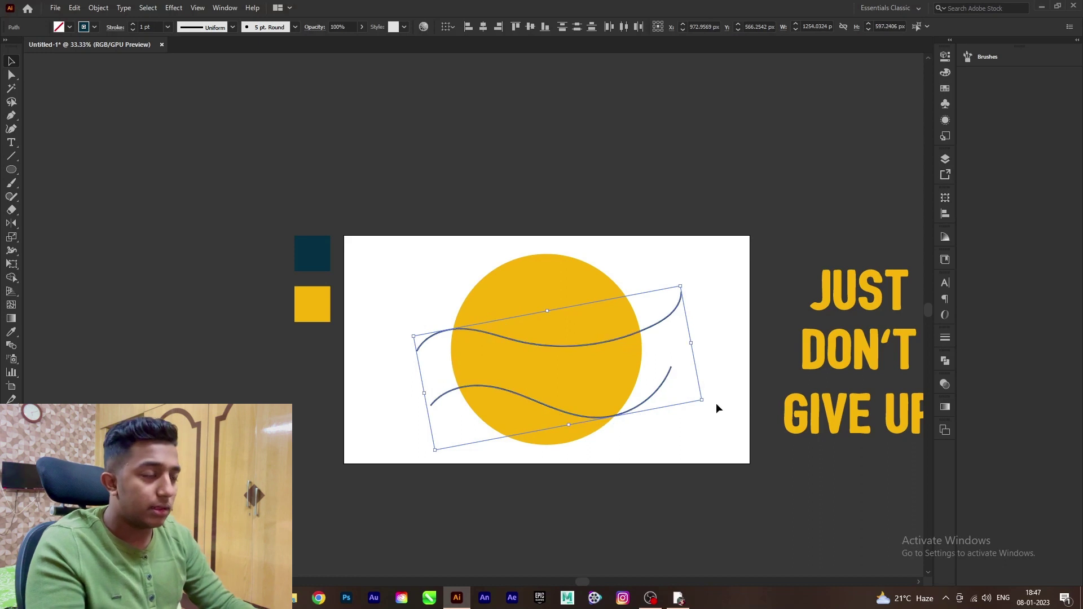
{"action": "key", "text": "shift+Up"}
{"action": "key", "text": "shift+Up"}
{"action": "key", "text": "shift+Up"}
{"action": "key", "text": "shift+Up"}
{"action": "key", "text": "shift+Up"}
{"action": "key", "text": "shift+Up"}
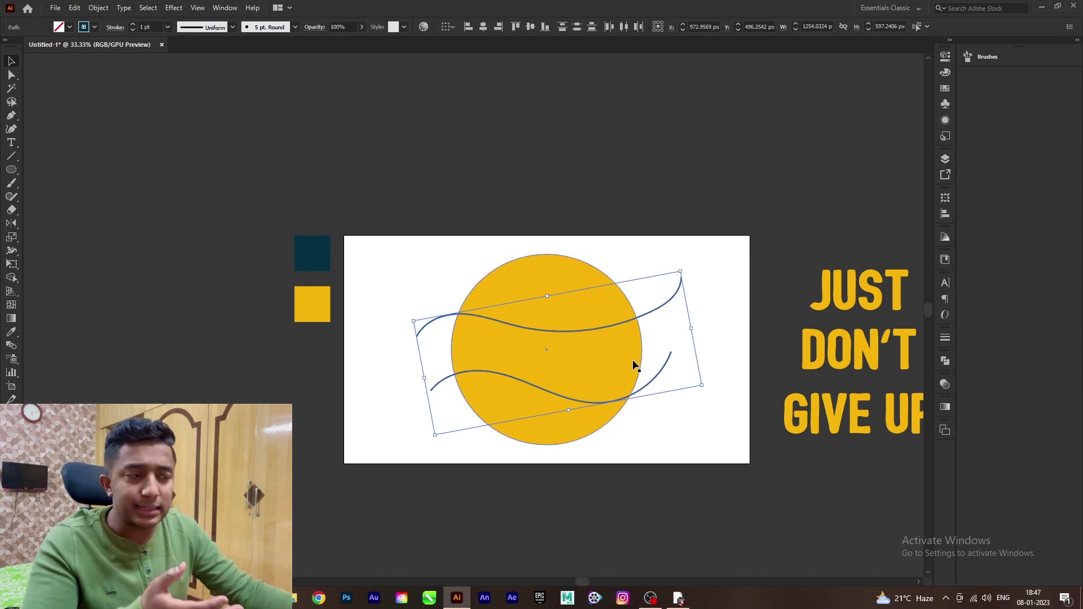
Set the wavy strokes to 16 pt weight and reselect both lines.
{"action": "left_click", "coordinate": [167, 27]}
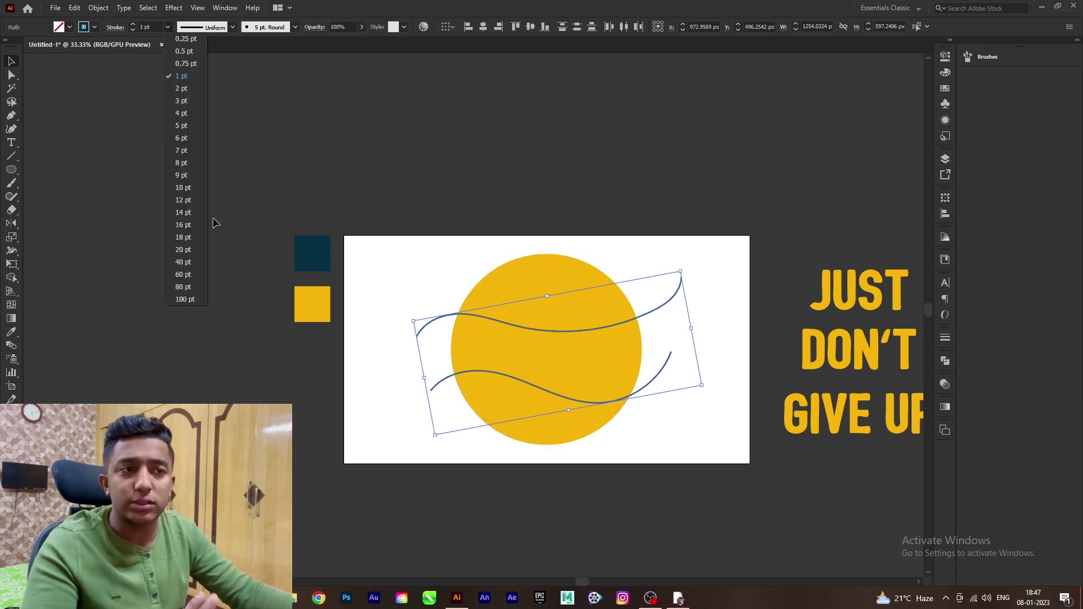
{"action": "left_click", "coordinate": [183, 224]}
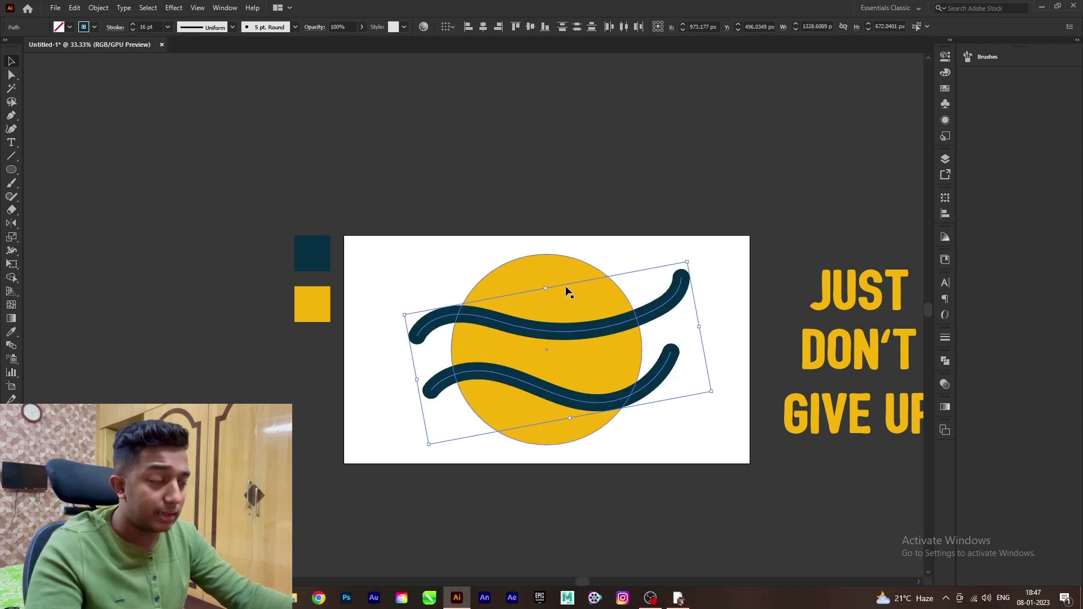
{"action": "left_click", "coordinate": [693, 410]}
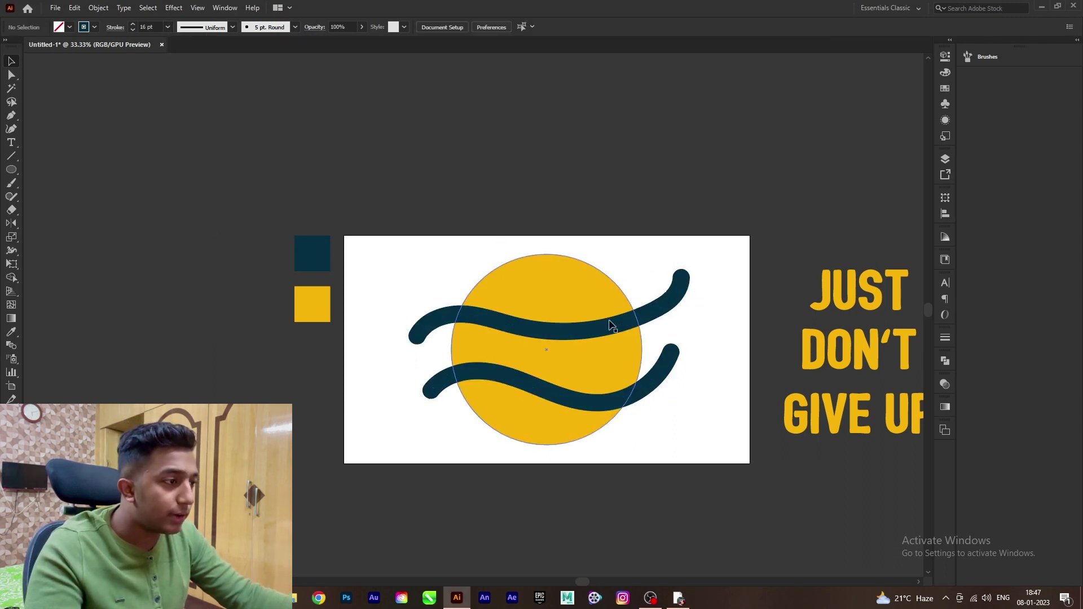
{"action": "left_click", "coordinate": [641, 316]}
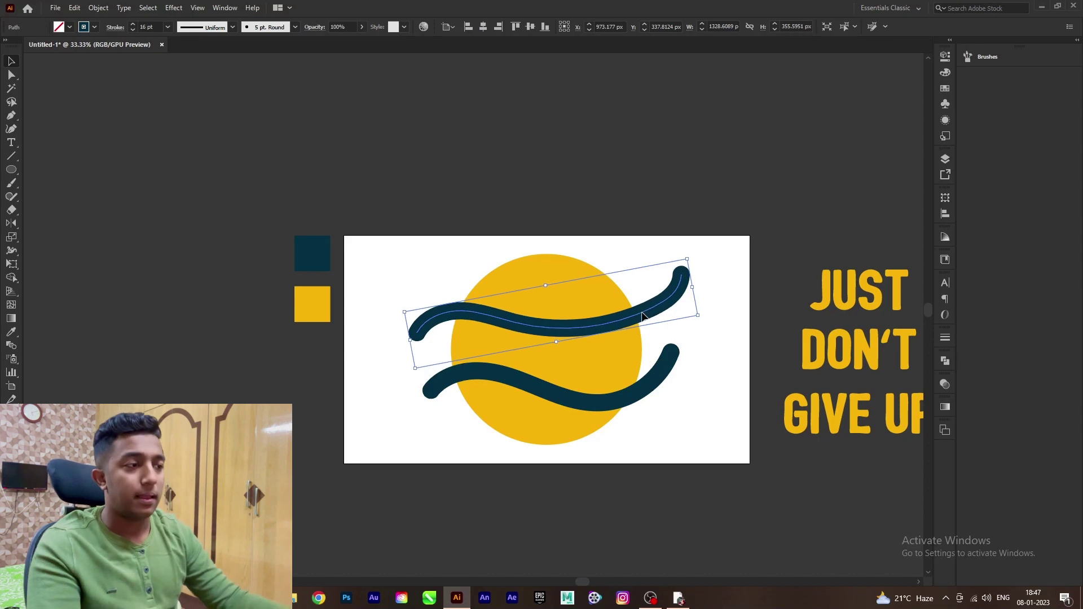
{"action": "left_click", "coordinate": [663, 210]}
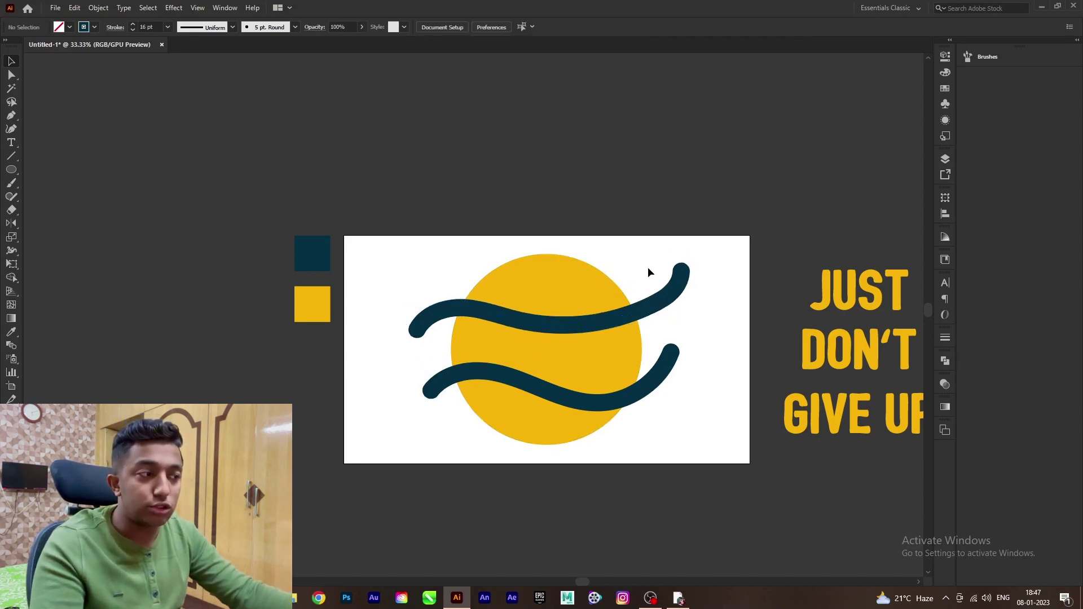
{"action": "left_click_drag", "start_coordinate": [648, 272], "coordinate": [692, 448]}
Outline the thick strokes and subtract them from the yellow circle with Minus Front.
{"action": "left_click", "coordinate": [105, 11]}
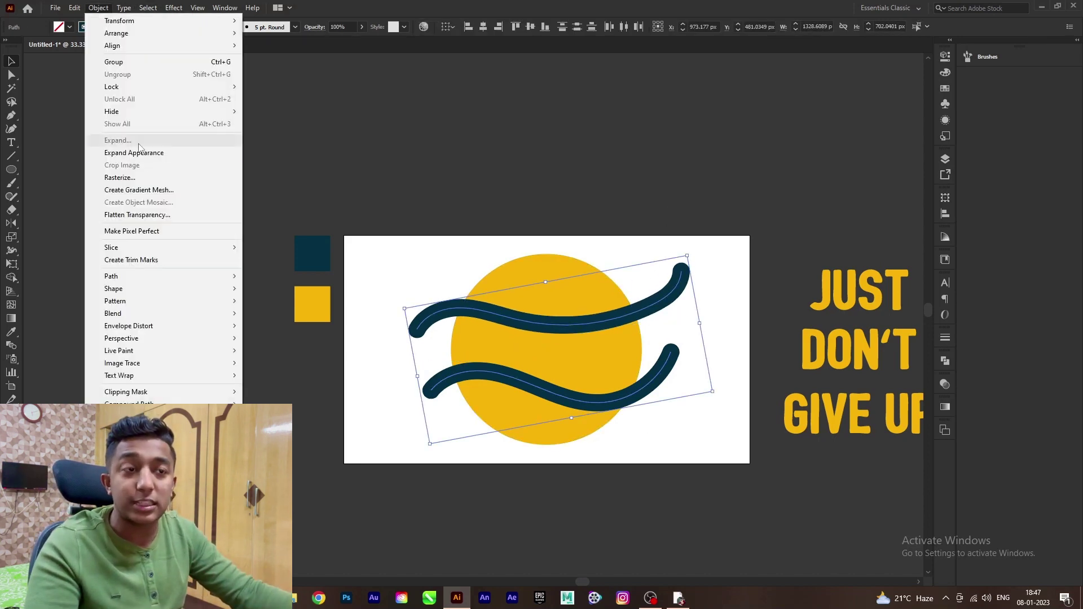
{"action": "left_click", "coordinate": [160, 150]}
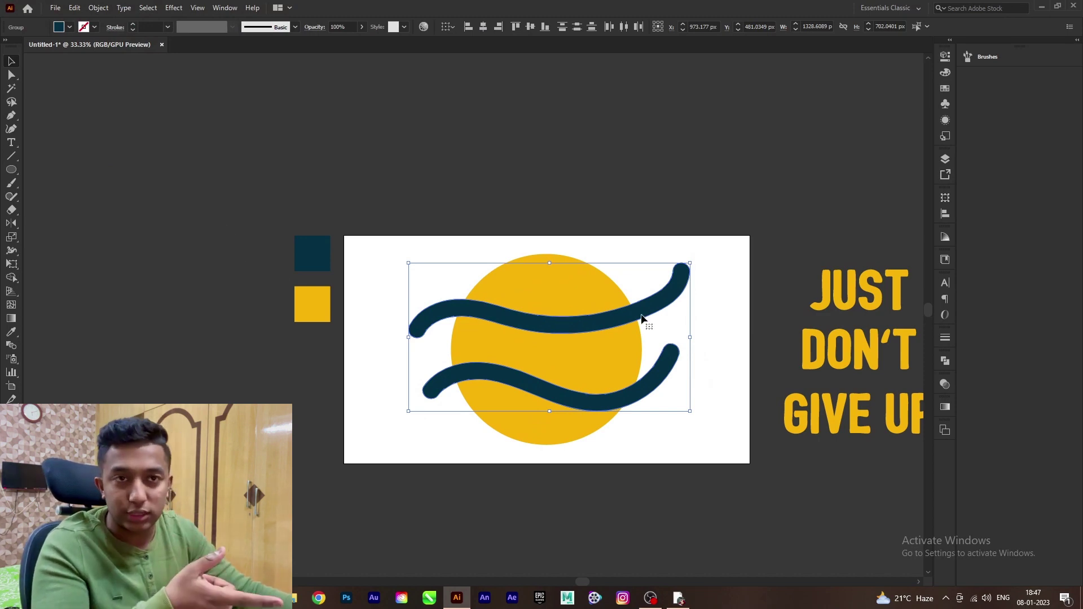
{"action": "left_click", "coordinate": [600, 418], "text": "shift"}
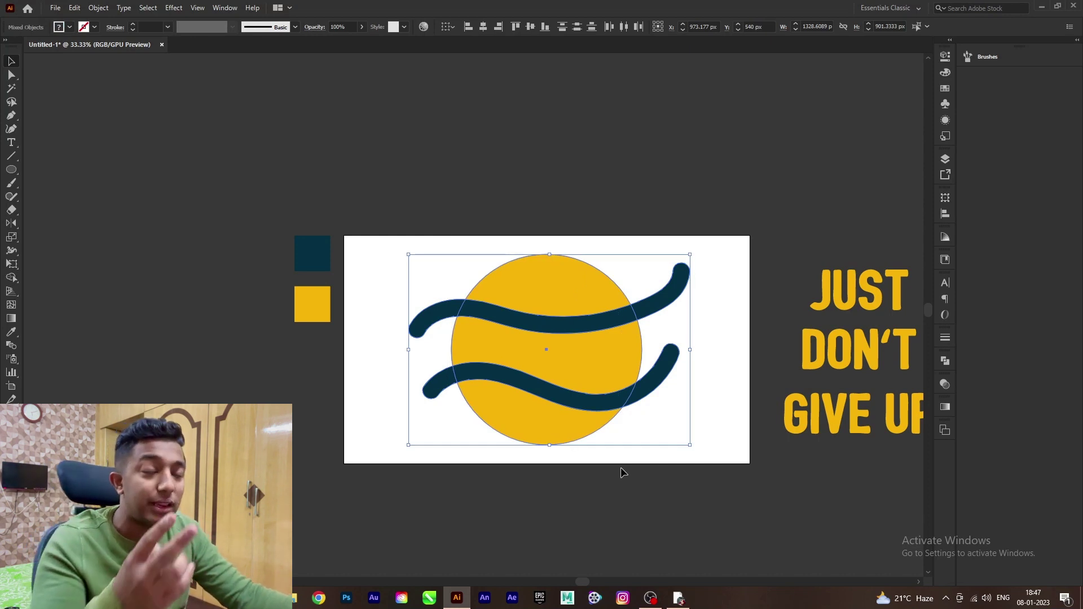
{"action": "left_click", "coordinate": [949, 362]}
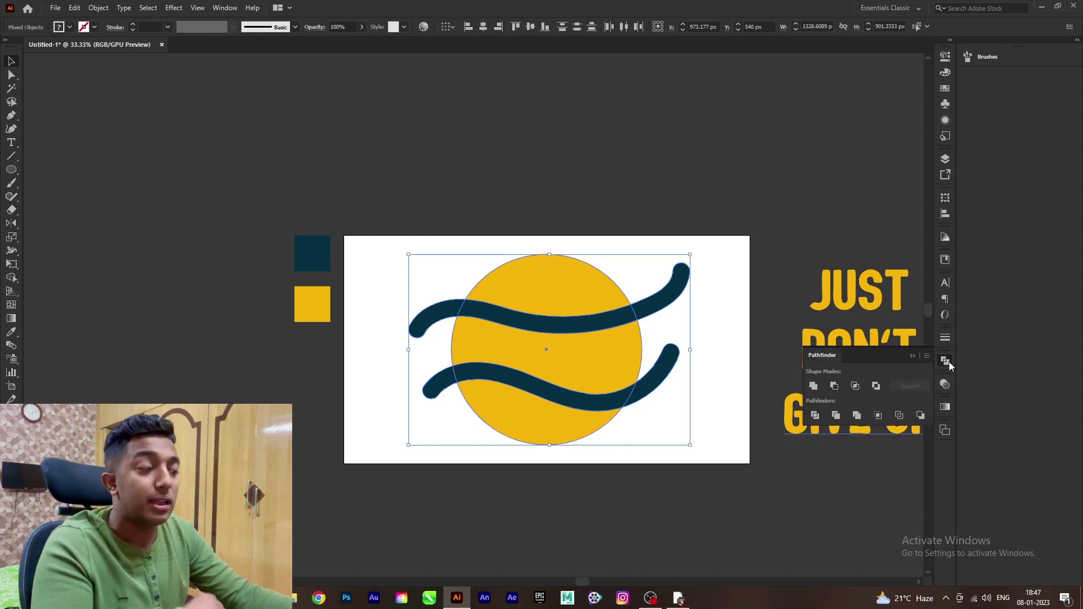
{"action": "left_click", "coordinate": [841, 386]}
Ungroup the resulting wave-edged circle pieces and pan to the lettering.
{"action": "left_click", "coordinate": [612, 153]}
{"action": "left_click_drag", "start_coordinate": [627, 272], "coordinate": [499, 516]}
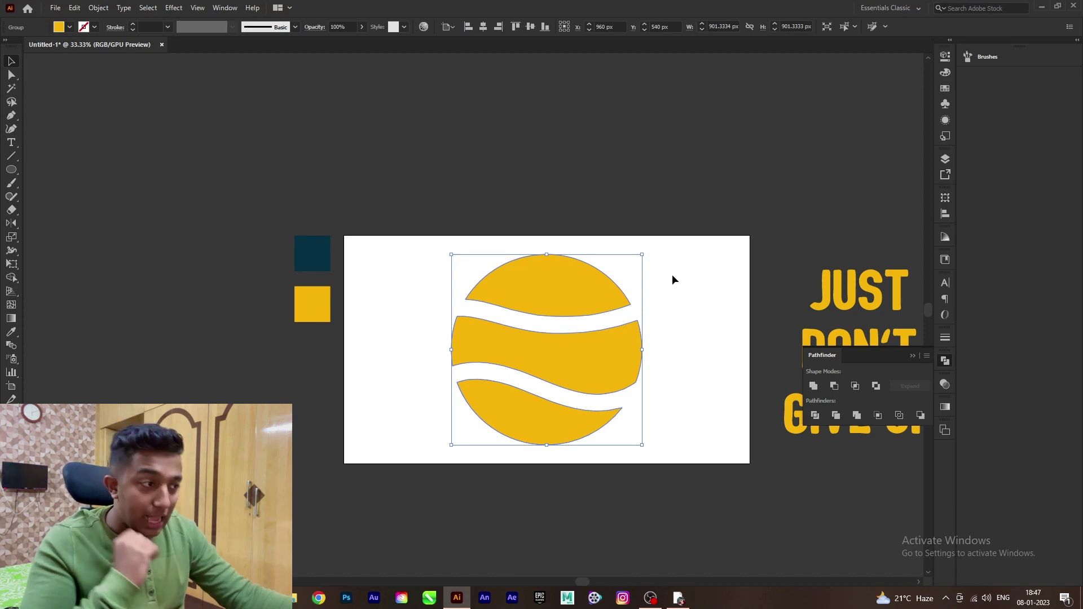
{"action": "right_click", "coordinate": [636, 310]}
{"action": "left_click", "coordinate": [689, 404]}
{"action": "left_click", "coordinate": [726, 249]}
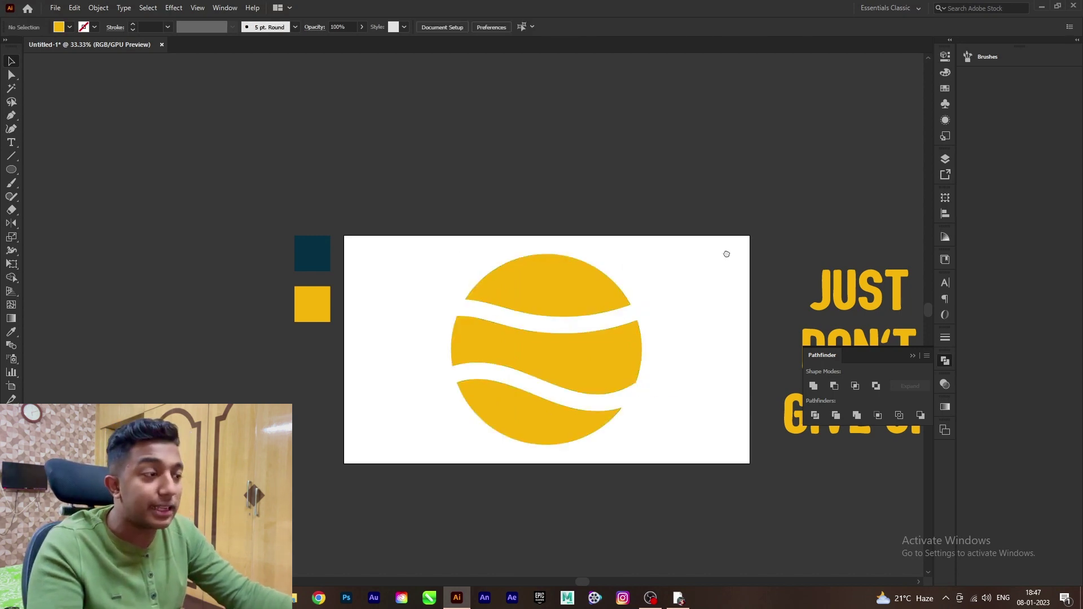
{"action": "left_click_drag", "start_coordinate": [725, 249], "coordinate": [547, 190]}
Convert the JUST DON'T GIVE UP text to outlines.
{"action": "left_click", "coordinate": [619, 306]}
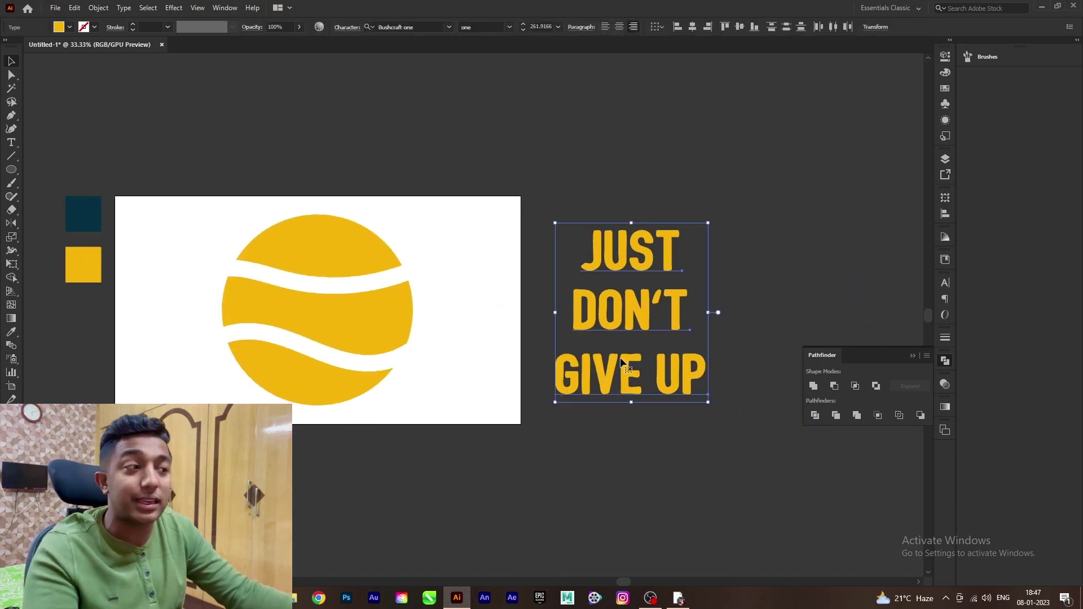
{"action": "right_click", "coordinate": [630, 292]}
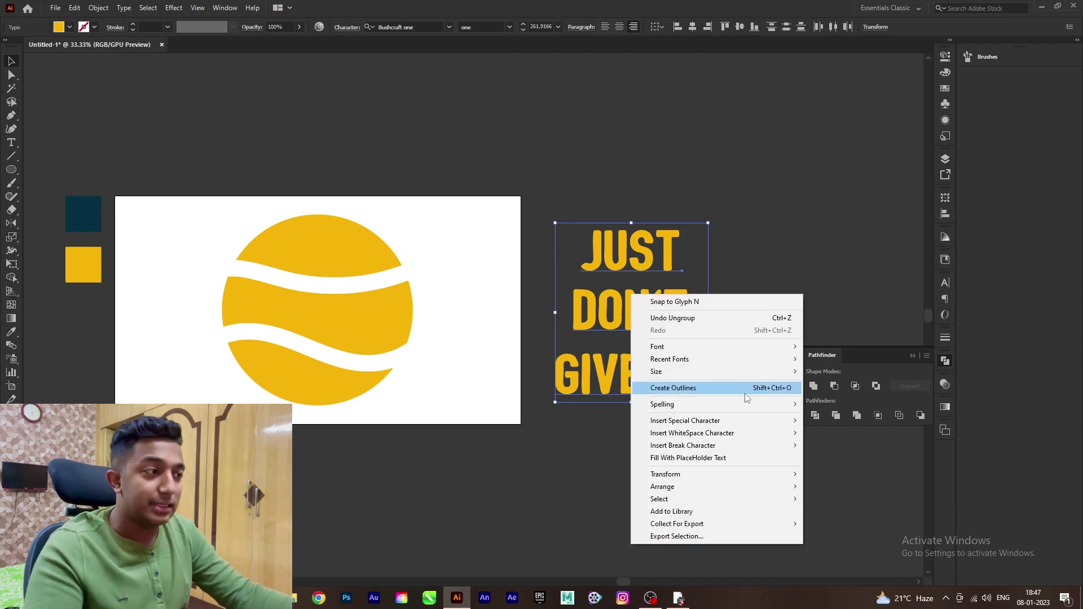
{"action": "left_click", "coordinate": [674, 387]}
{"action": "left_click", "coordinate": [753, 257]}
Bring the split yellow circle pieces to the front with Shift+Ctrl+].
{"action": "left_click_drag", "start_coordinate": [701, 241], "coordinate": [812, 276]}
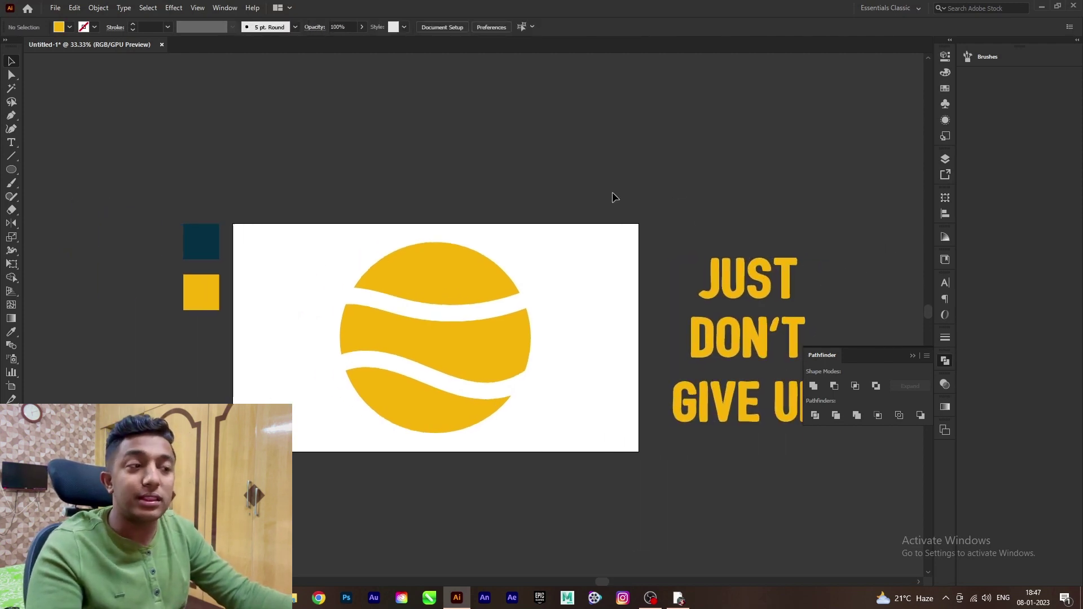
{"action": "left_click_drag", "start_coordinate": [480, 432], "coordinate": [481, 434]}
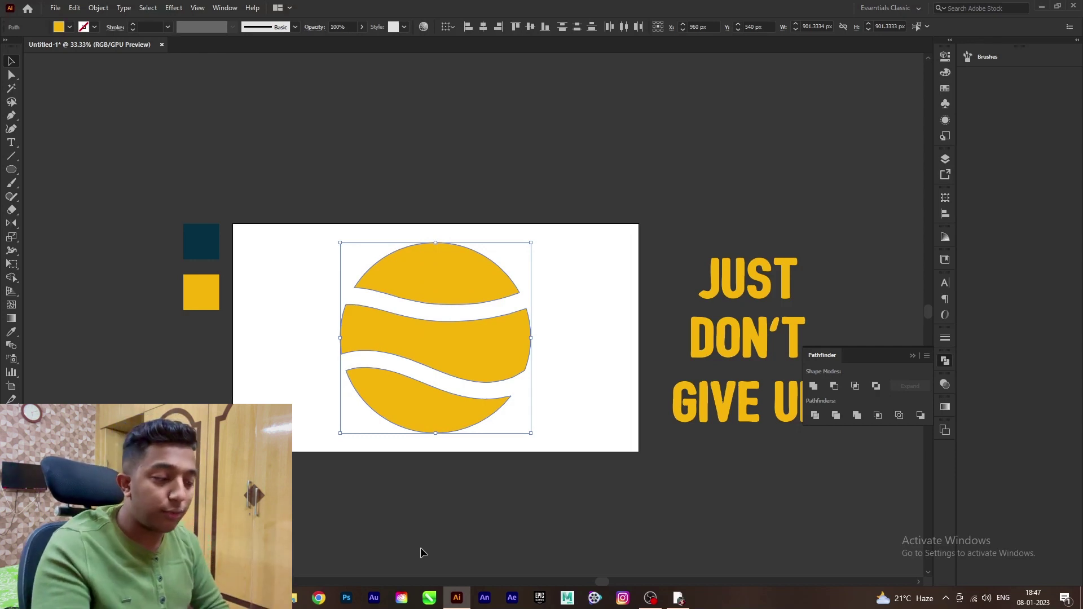
{"action": "key", "text": "ctrl+shift+b"}
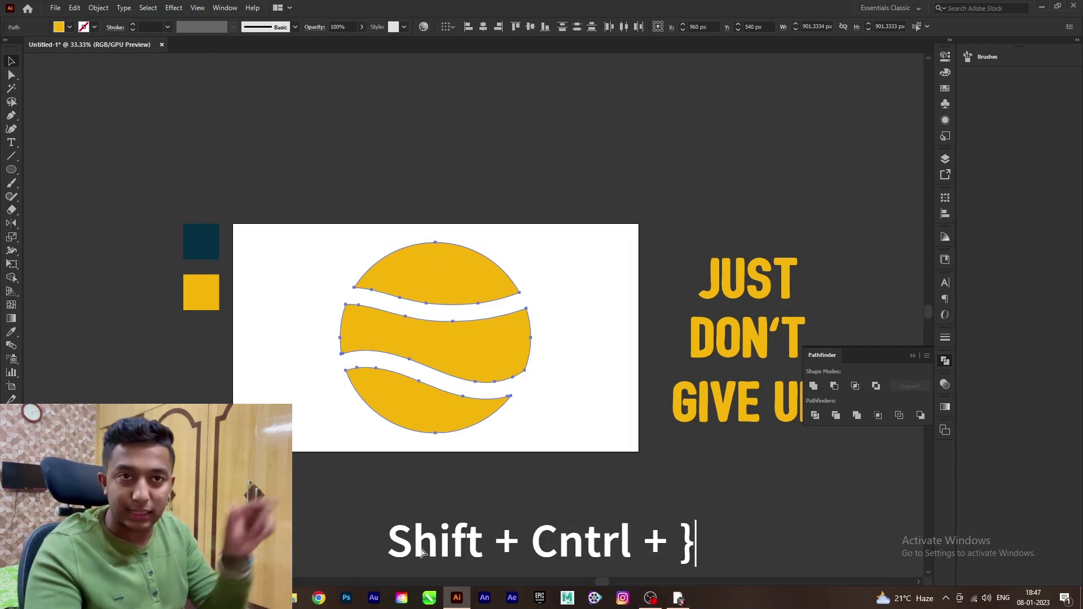
{"action": "key", "text": "ctrl+shift+b"}
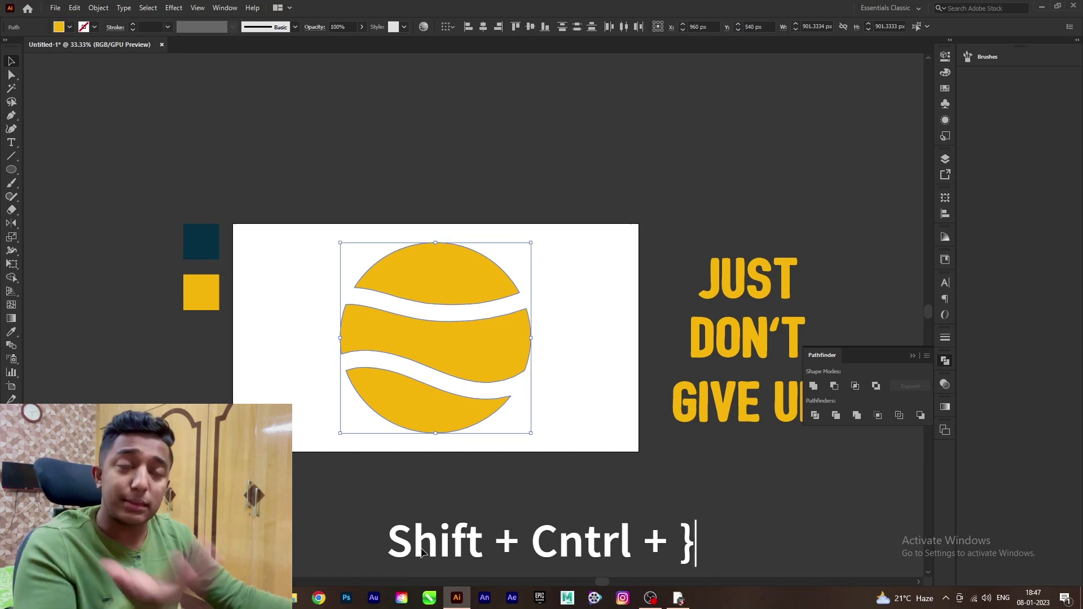
{"action": "right_click", "coordinate": [468, 308]}
{"action": "mouse_move", "coordinate": [499, 485]}
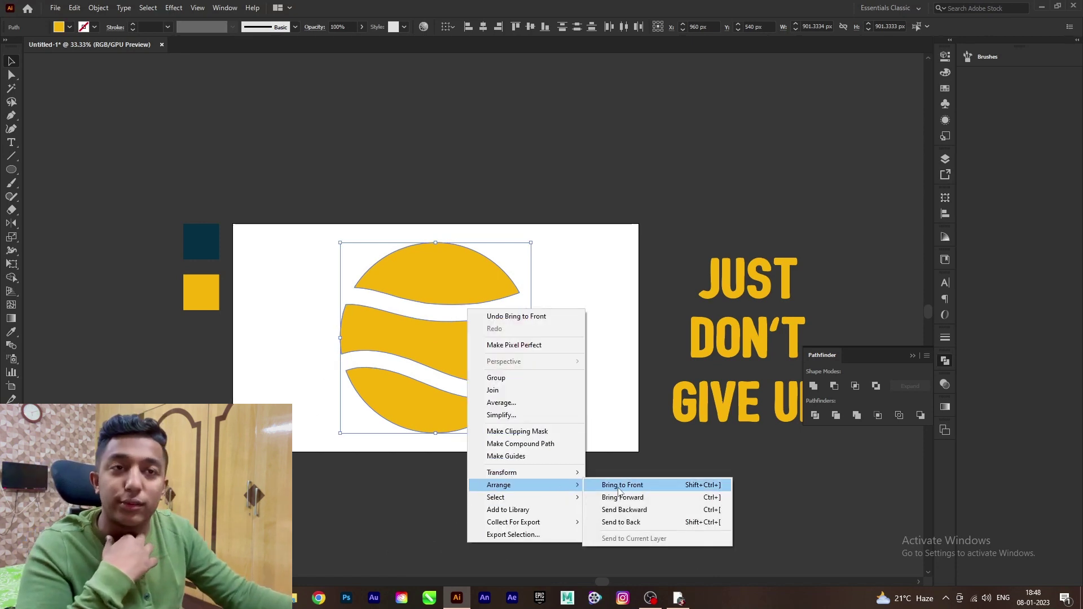
Warp JUST into the top circle piece using Envelope Distort Make with Top Object.
{"action": "left_click", "coordinate": [619, 485]}
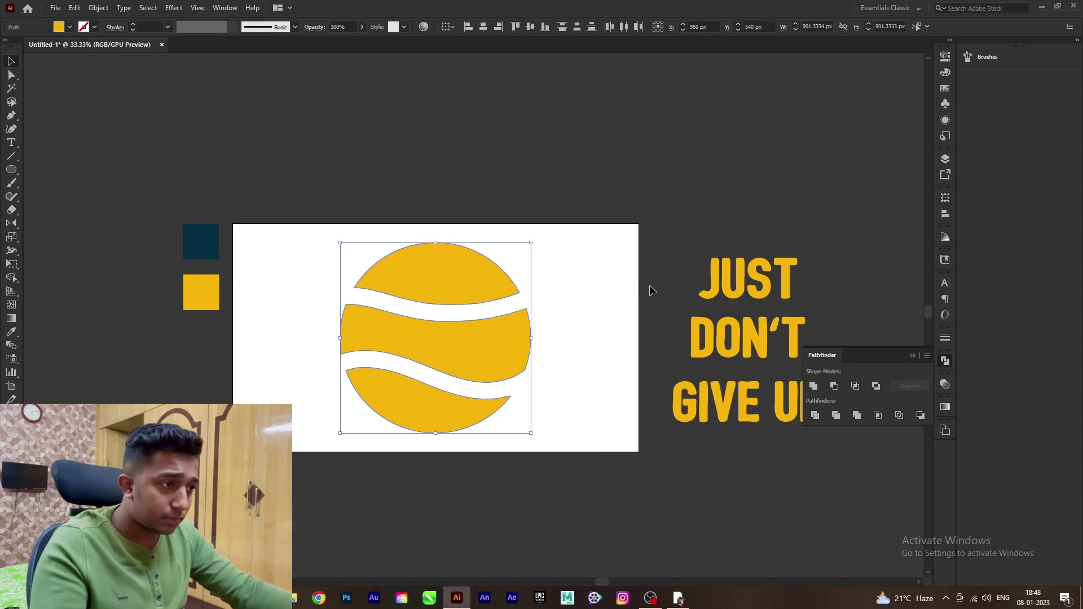
{"action": "left_click", "coordinate": [649, 285]}
{"action": "left_click_drag", "start_coordinate": [609, 280], "coordinate": [615, 266]}
{"action": "right_click", "coordinate": [492, 261]}
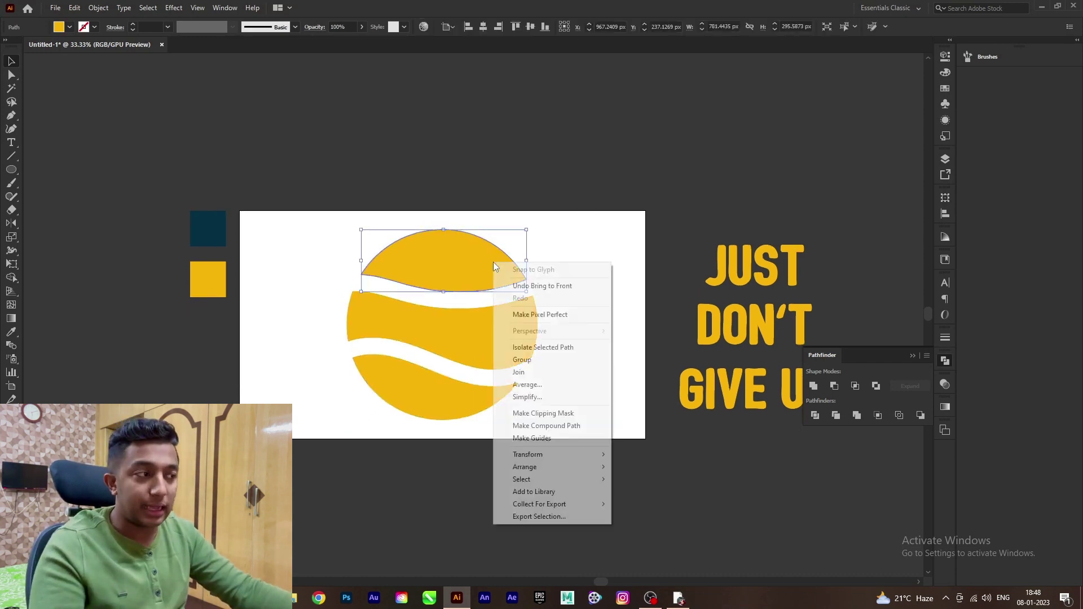
{"action": "left_click", "coordinate": [590, 188]}
{"action": "left_click", "coordinate": [465, 240]}
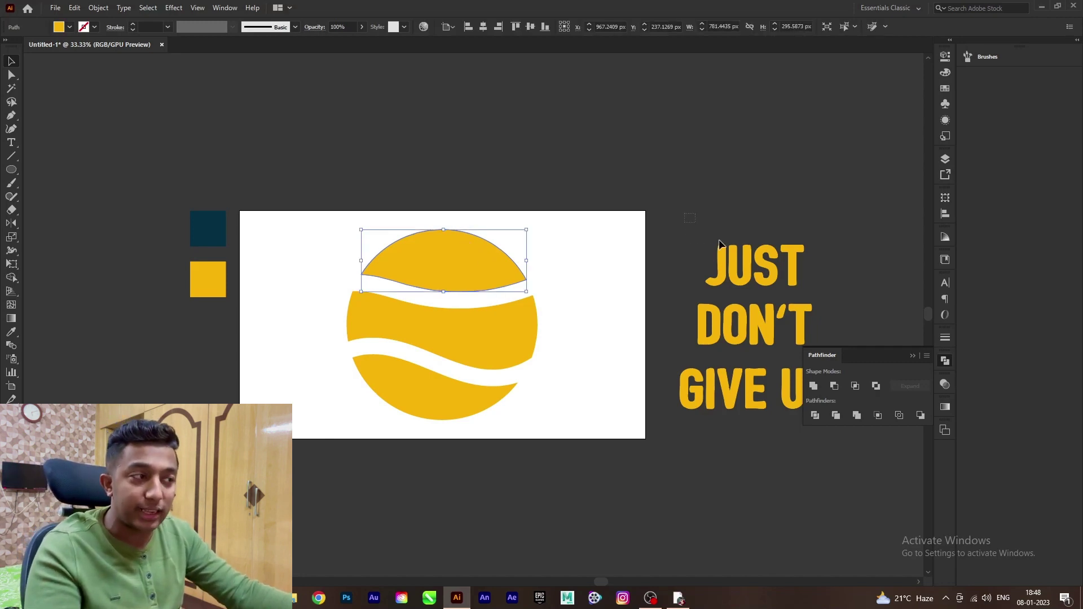
{"action": "left_click", "coordinate": [750, 274], "text": "shift"}
{"action": "left_click", "coordinate": [98, 8]}
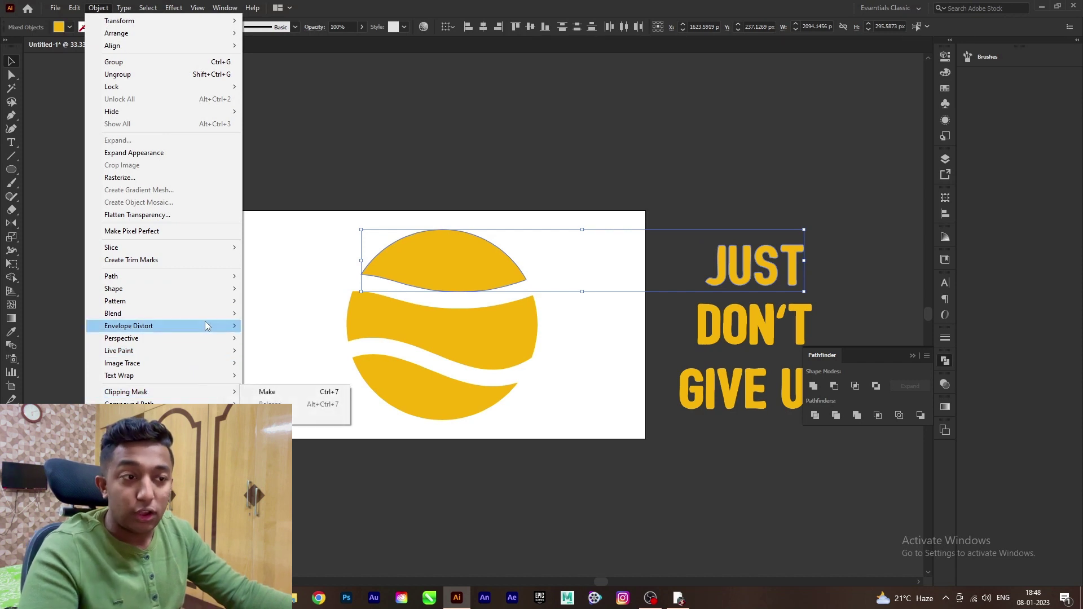
{"action": "mouse_move", "coordinate": [129, 326]}
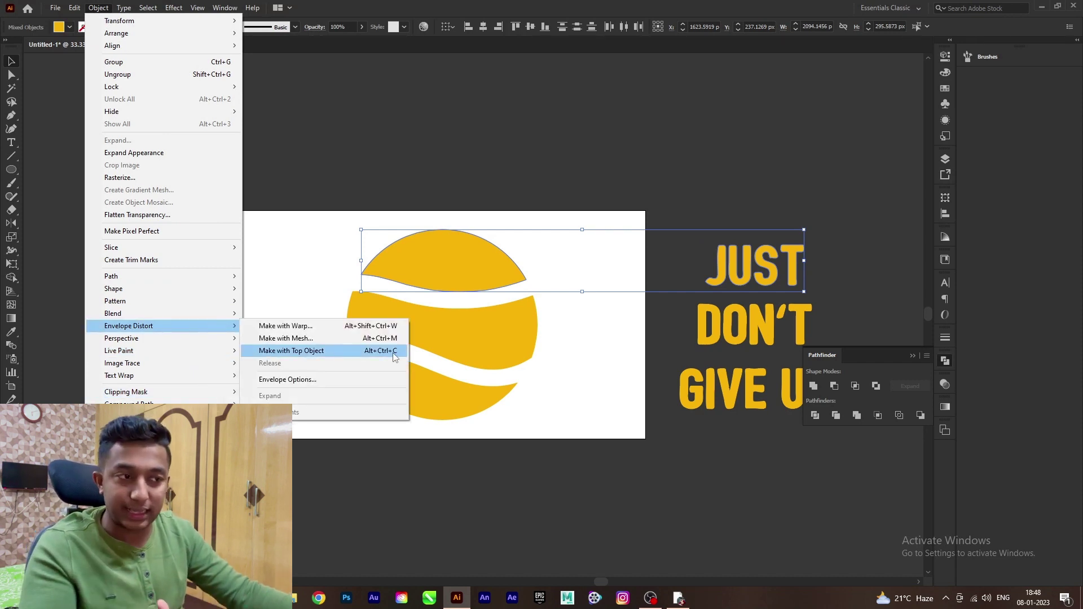
{"action": "left_click", "coordinate": [392, 351]}
Warp DON'T into the middle piece and GIVE UP into the bottom piece.
{"action": "left_click", "coordinate": [638, 220]}
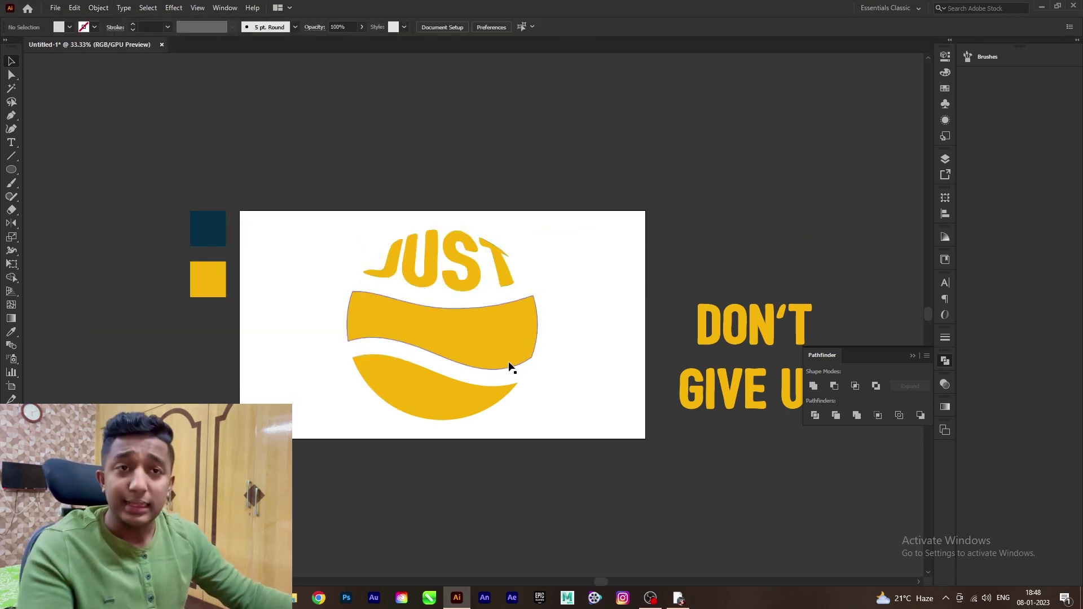
{"action": "left_click", "coordinate": [509, 358]}
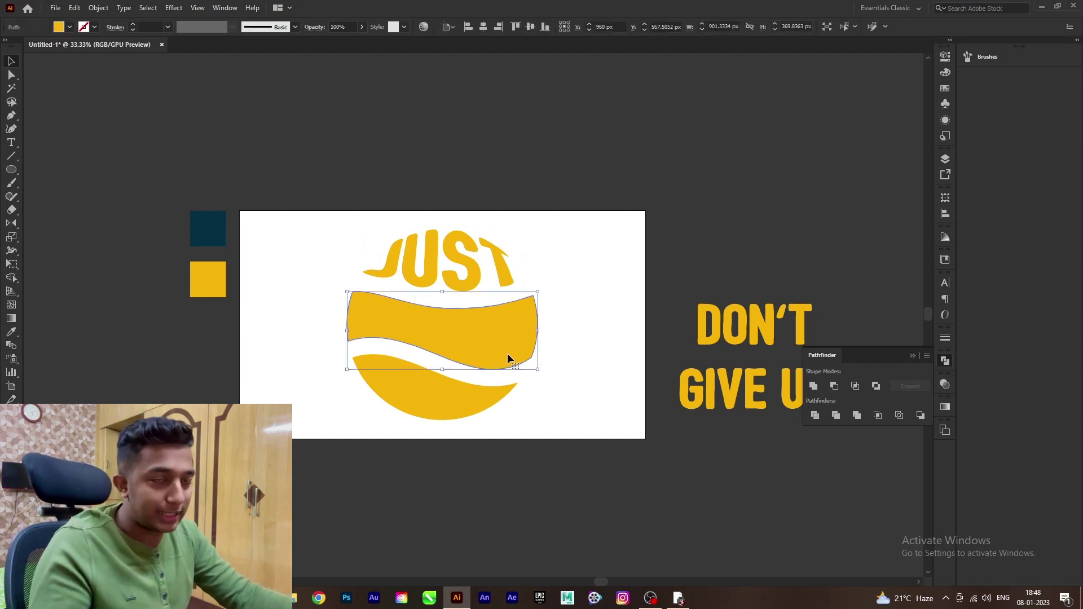
{"action": "left_click", "coordinate": [781, 345], "text": "shift"}
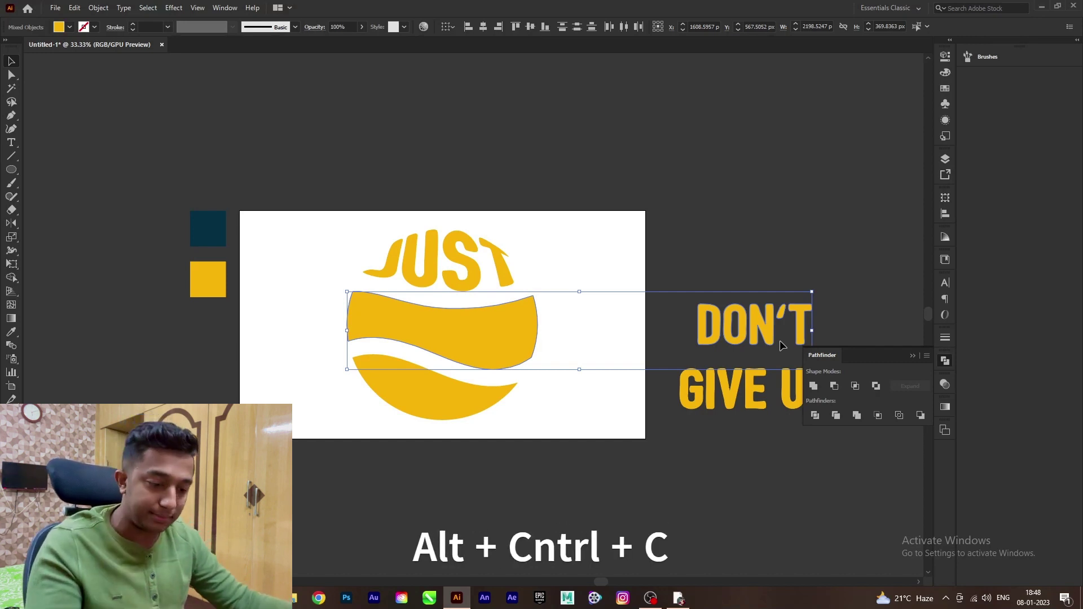
{"action": "key", "text": "ctrl+alt+c"}
{"action": "key", "text": "ctrl+alt+c"}
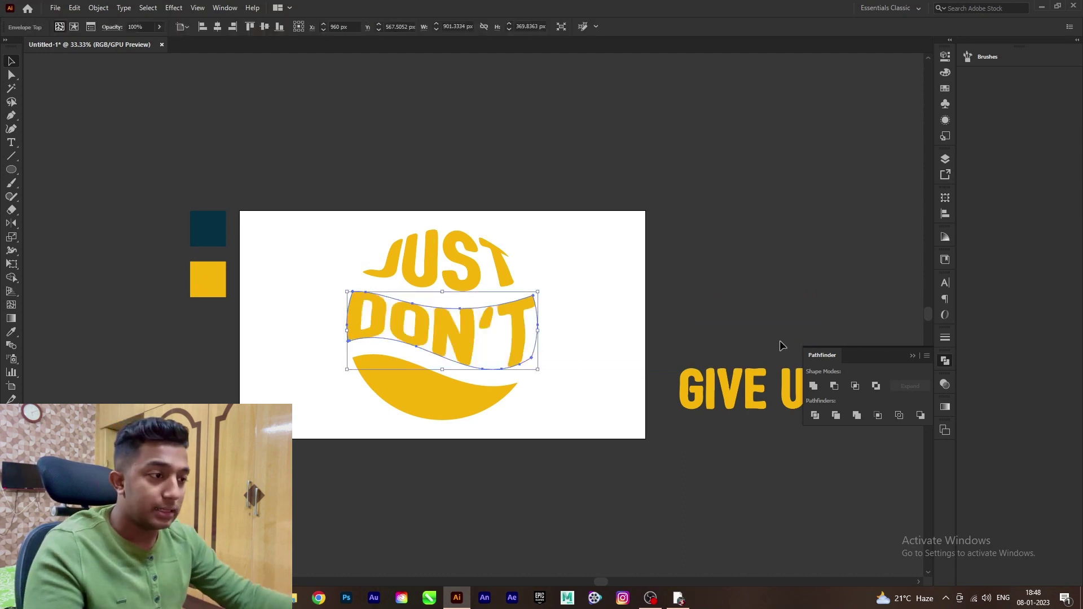
{"action": "left_click", "coordinate": [513, 466]}
{"action": "left_click", "coordinate": [438, 409]}
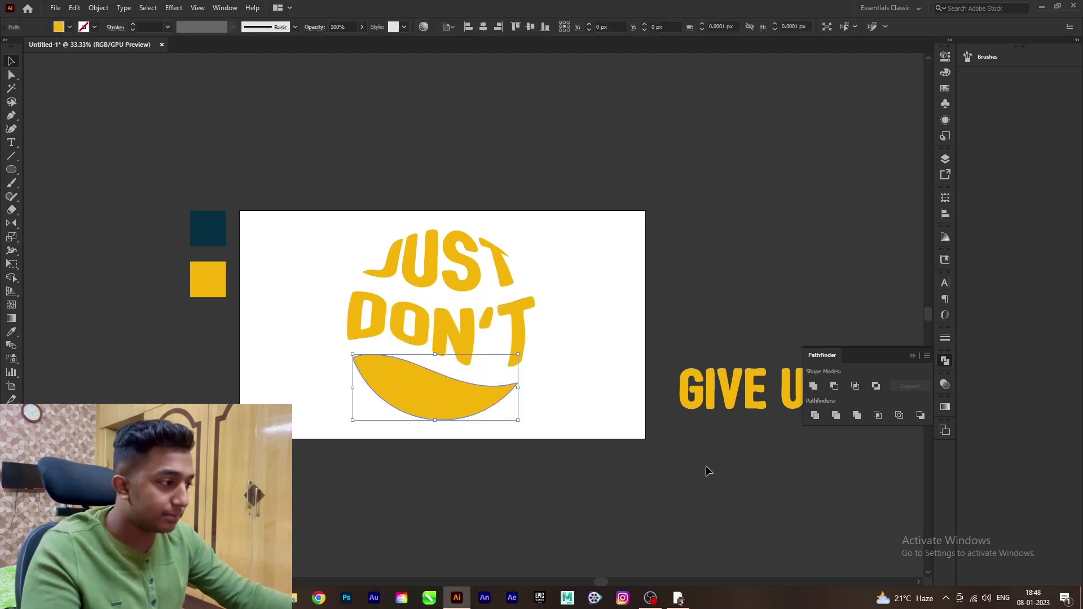
{"action": "left_click", "coordinate": [750, 395], "text": "shift"}
{"action": "key", "text": "ctrl+alt+c"}
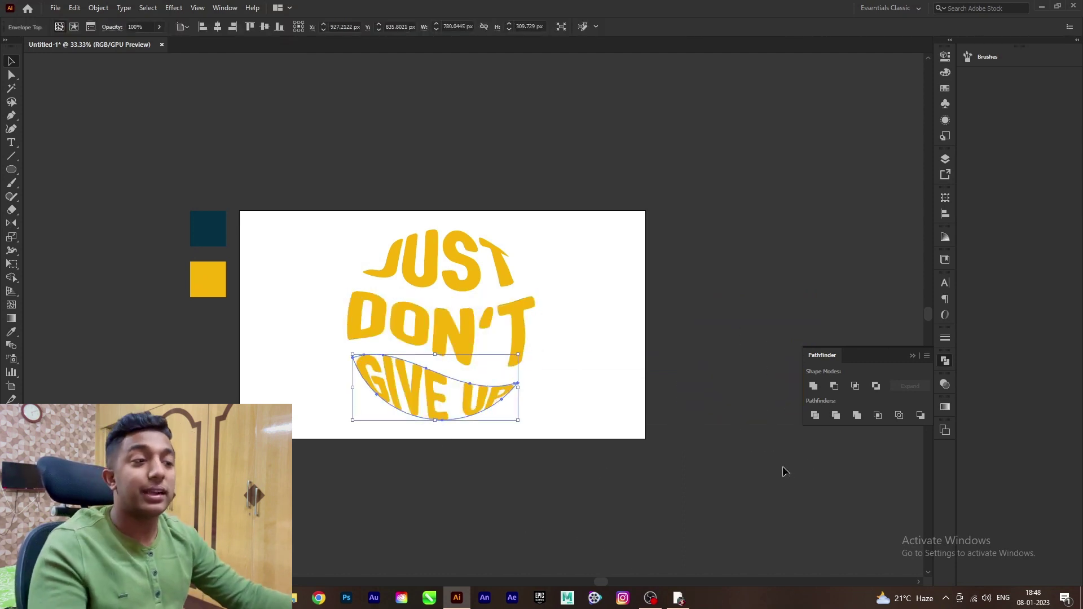
{"action": "left_click", "coordinate": [591, 273]}
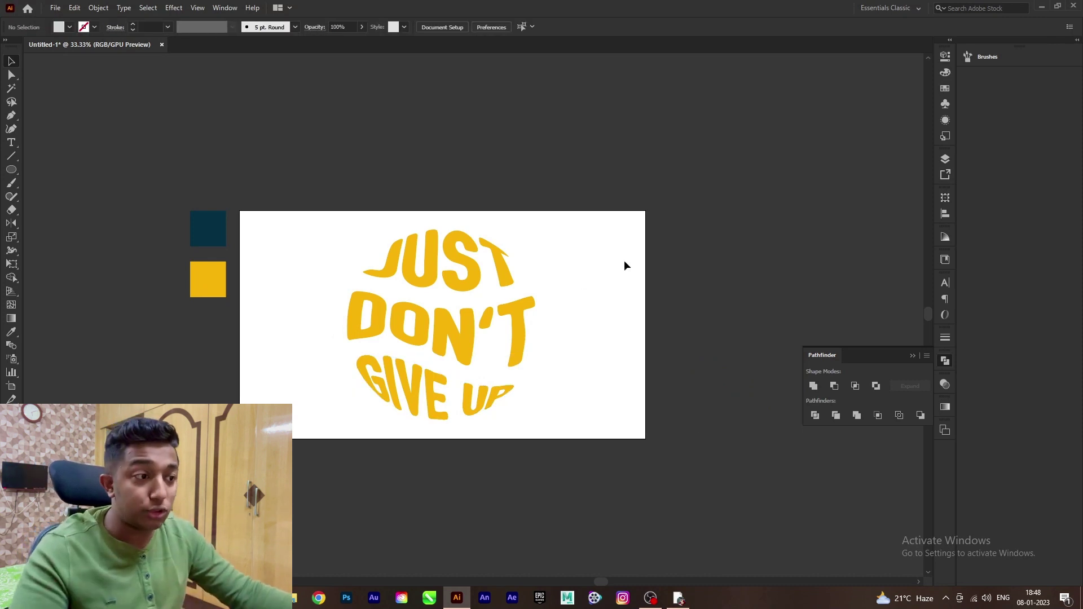
{"action": "left_click", "coordinate": [442, 327]}
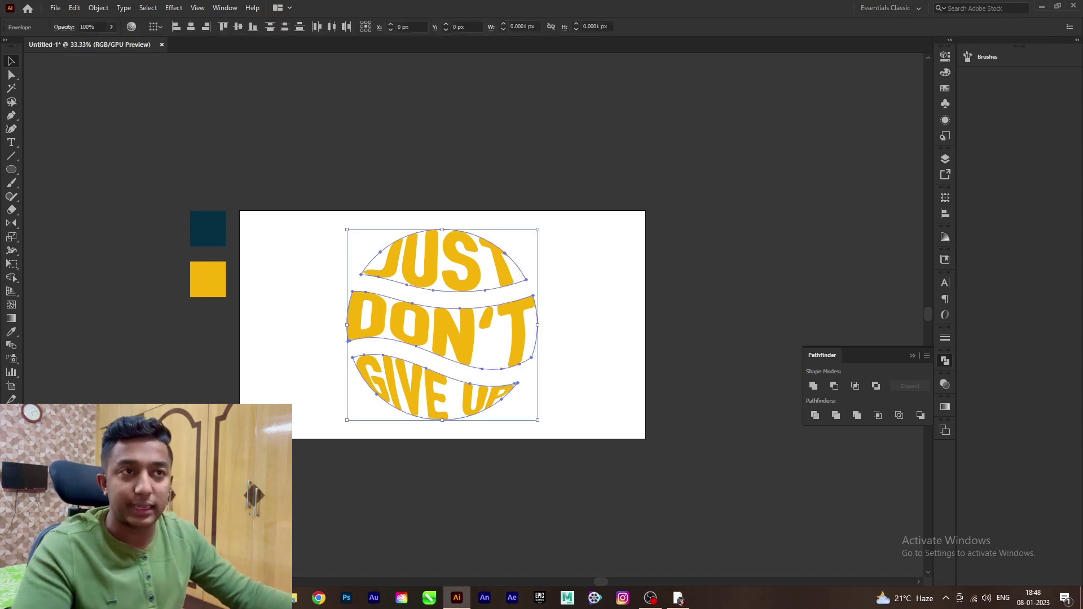
Expand the warped lettering into paths and select the whole artwork.
{"action": "left_click", "coordinate": [99, 8]}
{"action": "left_click", "coordinate": [112, 142]}
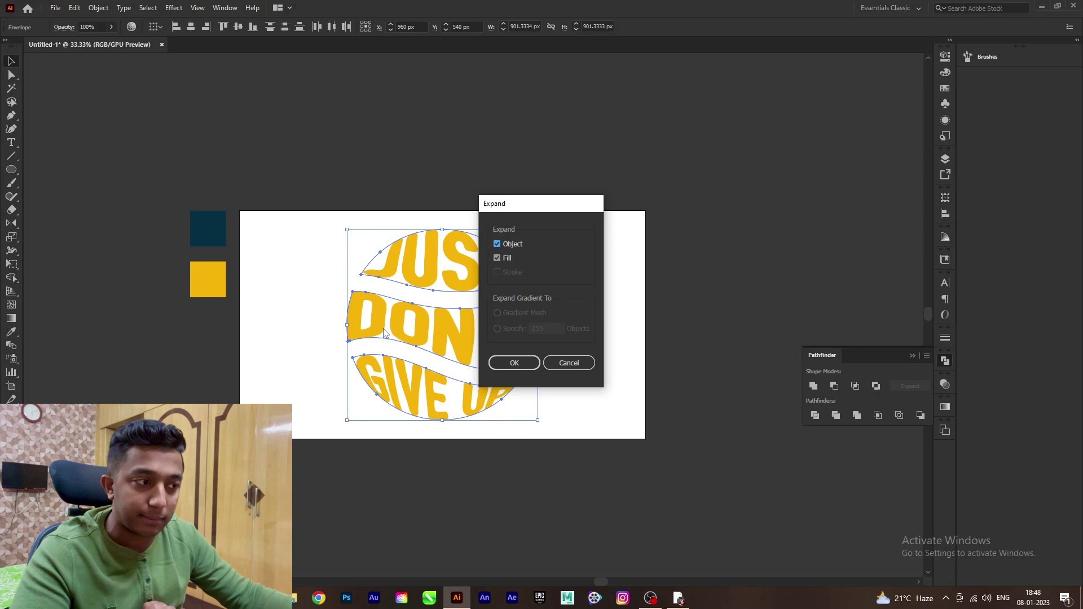
{"action": "left_click", "coordinate": [513, 363]}
{"action": "left_click", "coordinate": [603, 306]}
{"action": "left_click", "coordinate": [449, 262]}
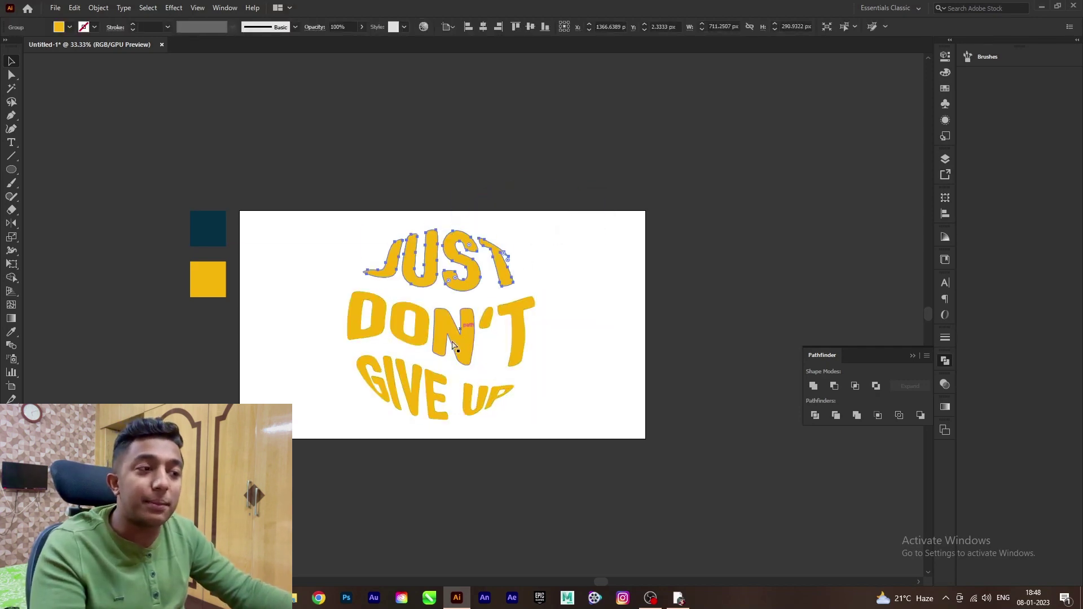
{"action": "left_click_drag", "start_coordinate": [453, 345], "coordinate": [562, 346]}
{"action": "left_click", "coordinate": [440, 394]}
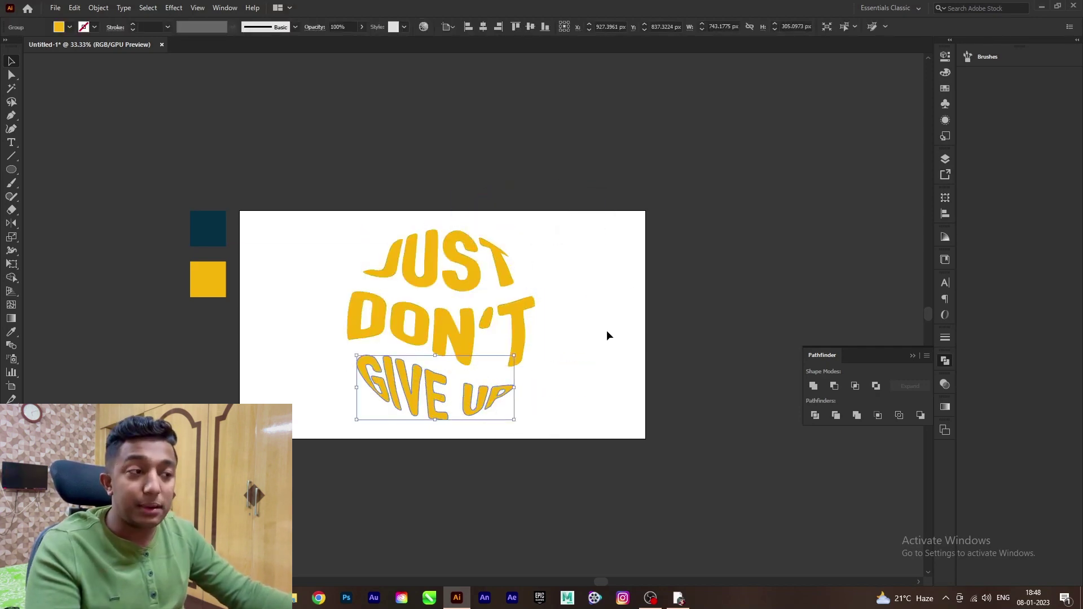
{"action": "left_click", "coordinate": [607, 336]}
{"action": "left_click_drag", "start_coordinate": [552, 241], "coordinate": [279, 440]}
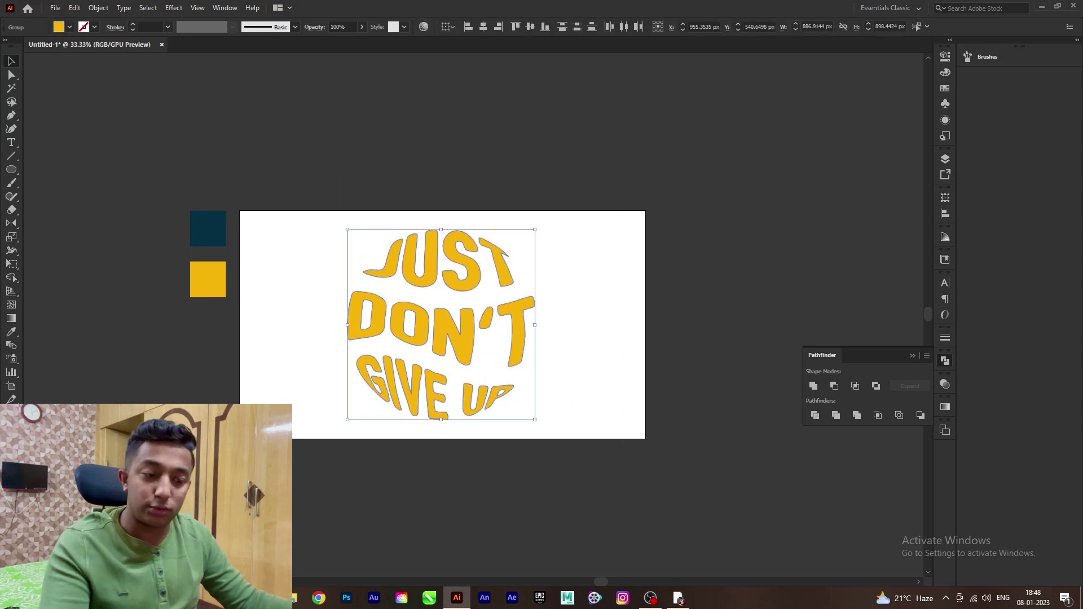
{"action": "left_click", "coordinate": [442, 407]}
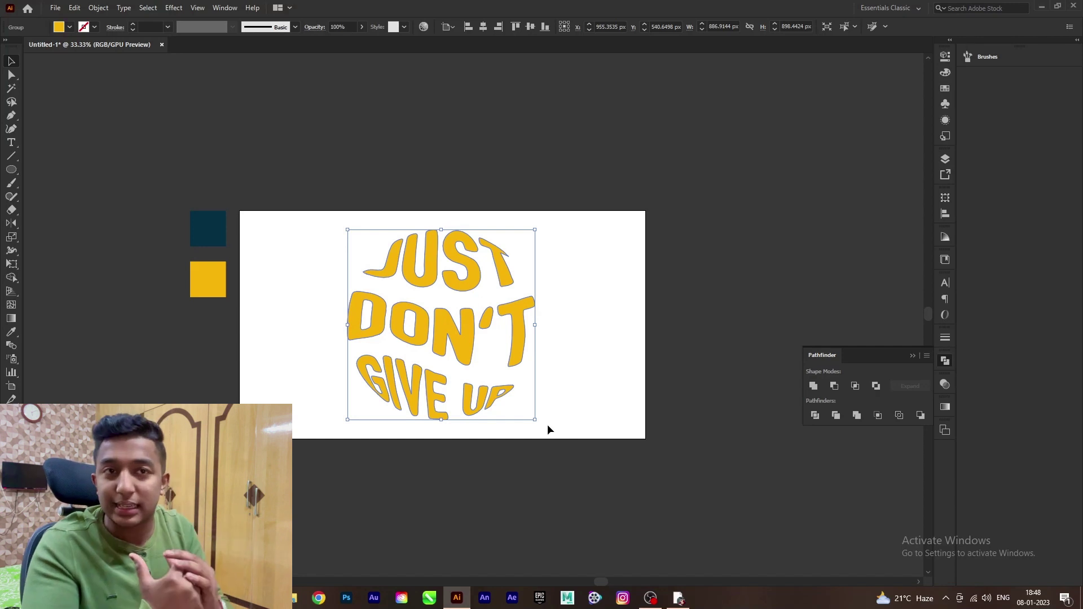
Copy the lettering and paste a duplicate in place over the original.
{"action": "key", "text": "ctrl+c"}
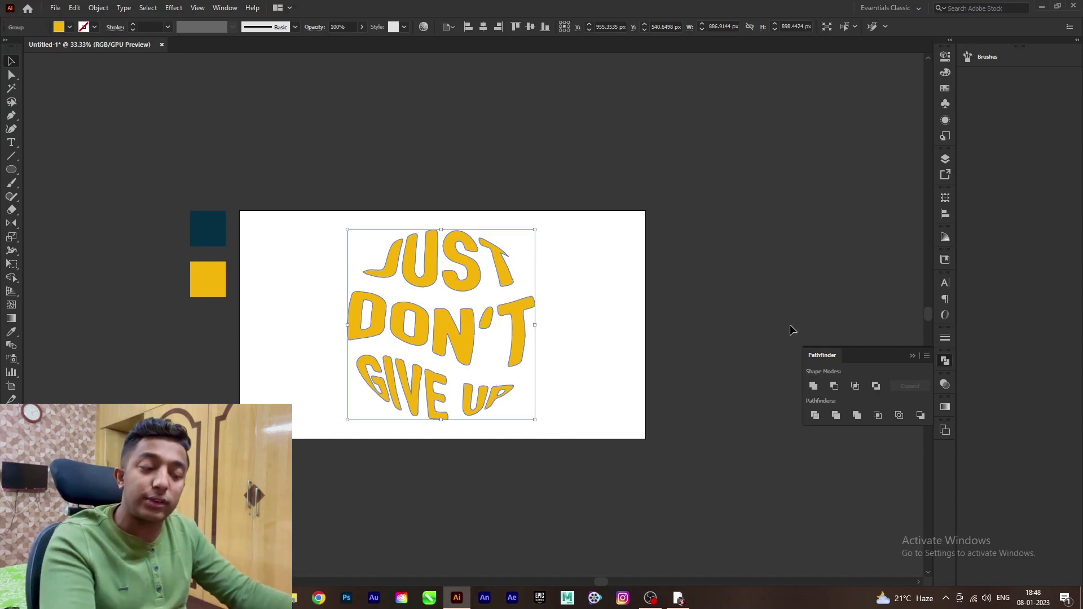
{"action": "key", "text": "ctrl+shift+v"}
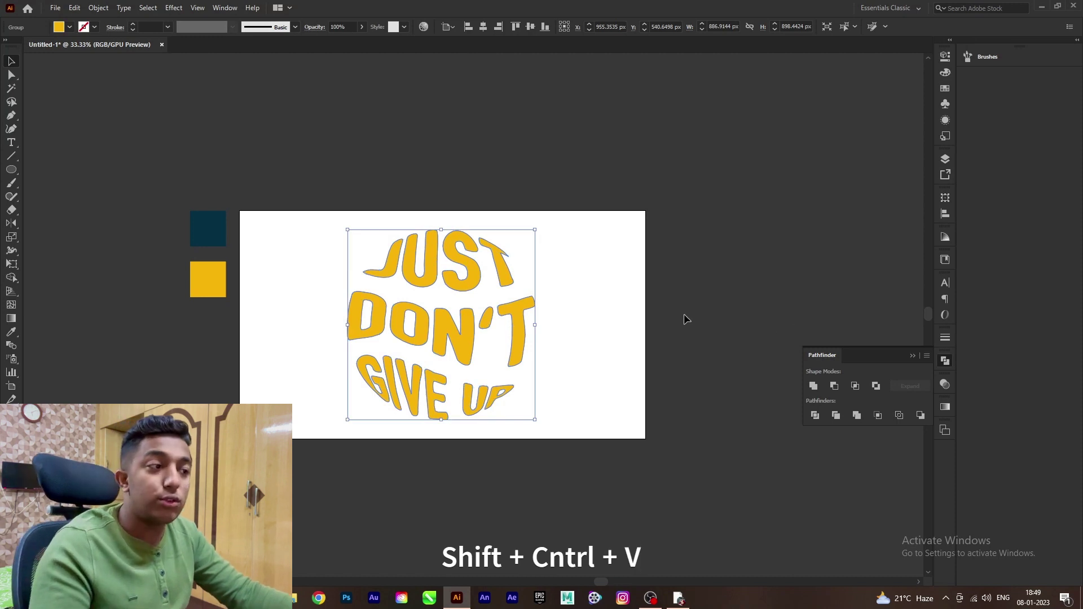
{"action": "left_click_drag", "start_coordinate": [519, 323], "coordinate": [762, 336]}
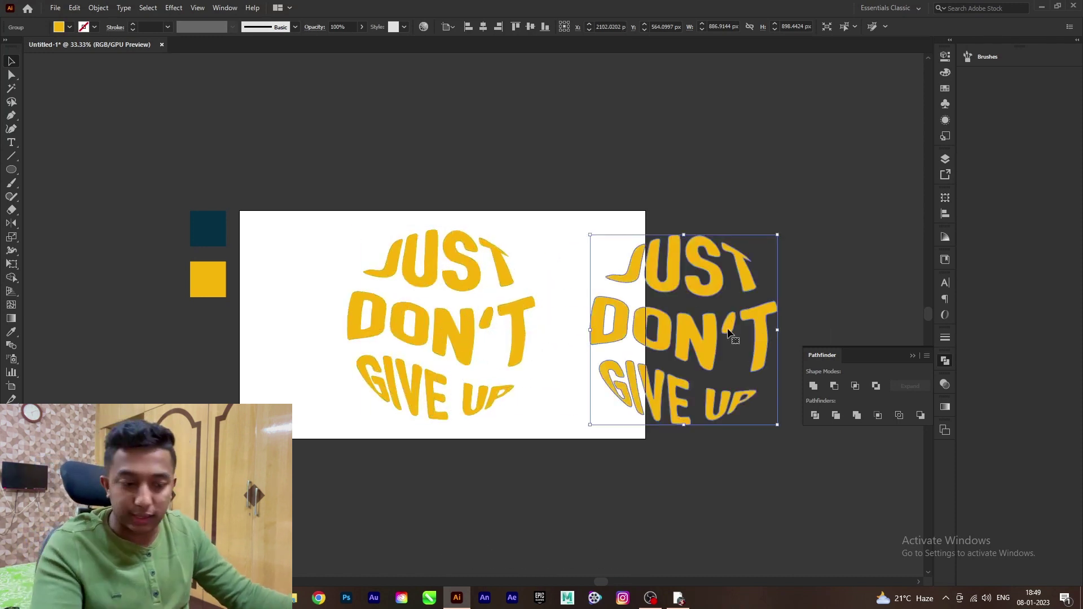
{"action": "key", "text": "ctrl+z"}
{"action": "left_click", "coordinate": [425, 299]}
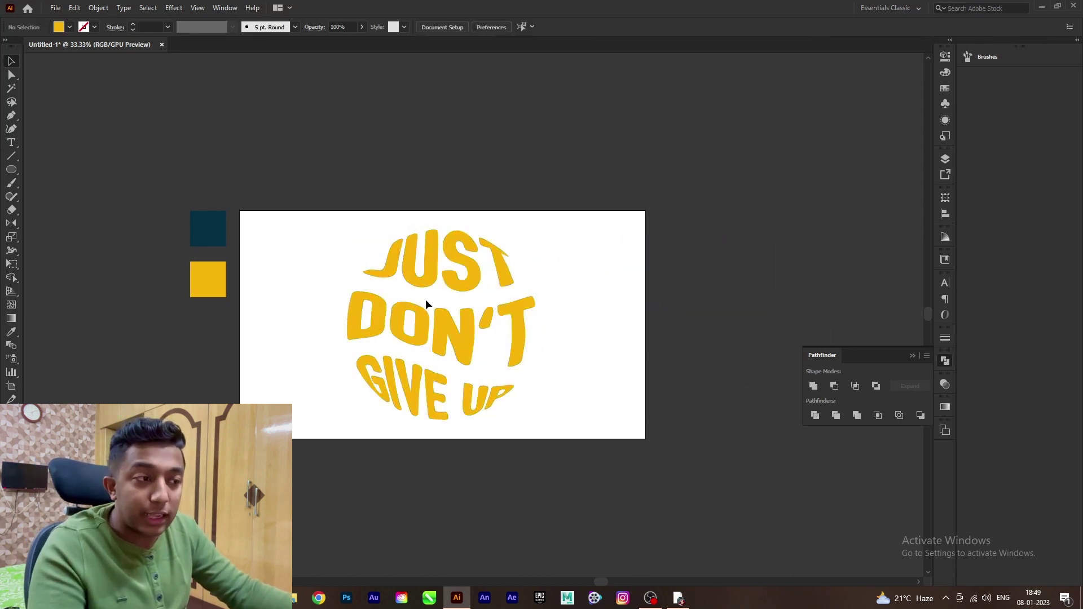
{"action": "left_click", "coordinate": [452, 326]}
Fill the duplicate lettering with the dark navy swatch and shrink it around its centre.
{"action": "key", "text": "i"}
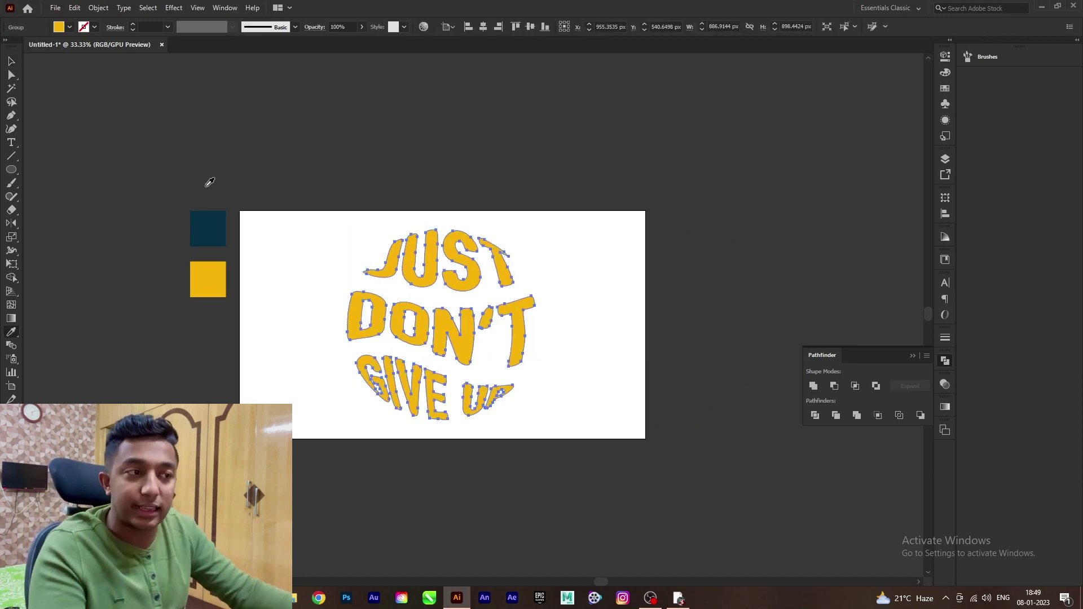
{"action": "left_click", "coordinate": [199, 221]}
{"action": "key", "text": "v"}
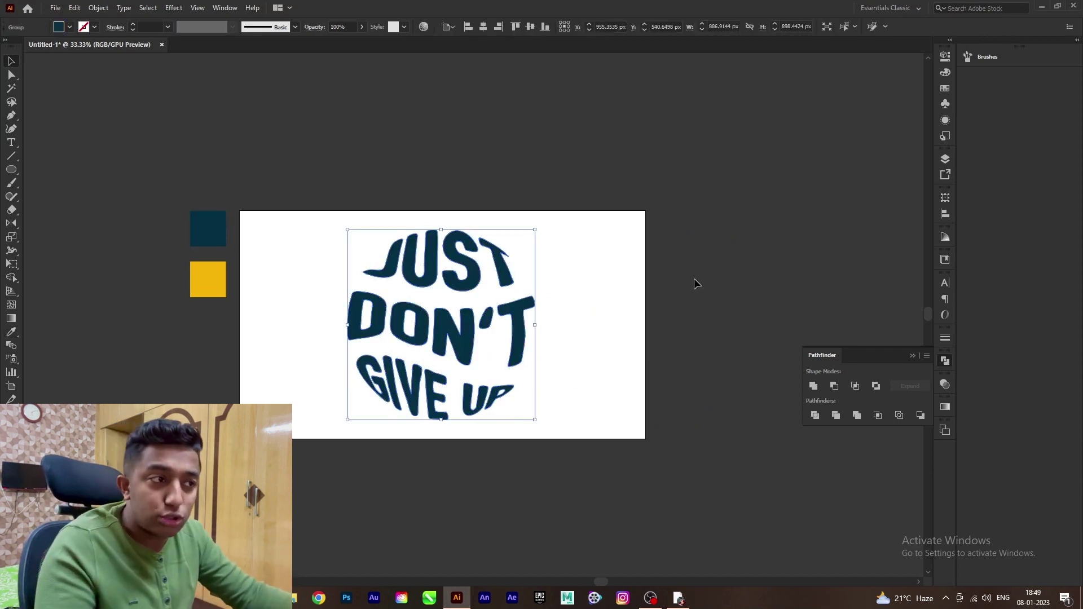
{"action": "left_click_drag", "start_coordinate": [443, 229], "coordinate": [451, 299]}
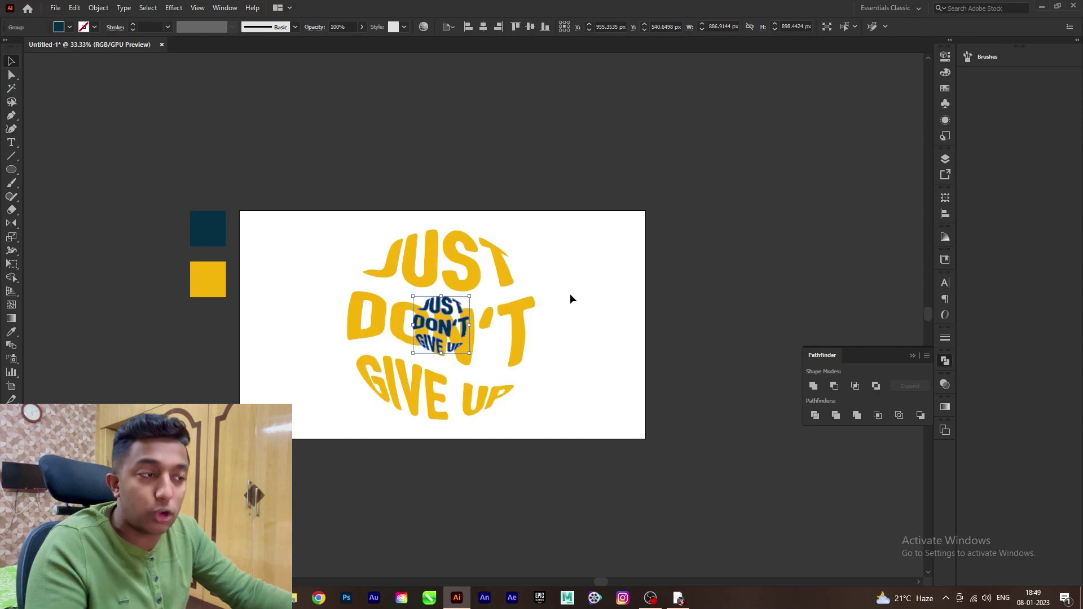
{"action": "scroll", "coordinate": [379, 337], "scroll_direction": "up", "scroll_amount": 1}
Send the navy lettering behind the yellow lettering, fine-tune its size, and select both.
{"action": "right_click", "coordinate": [537, 282]}
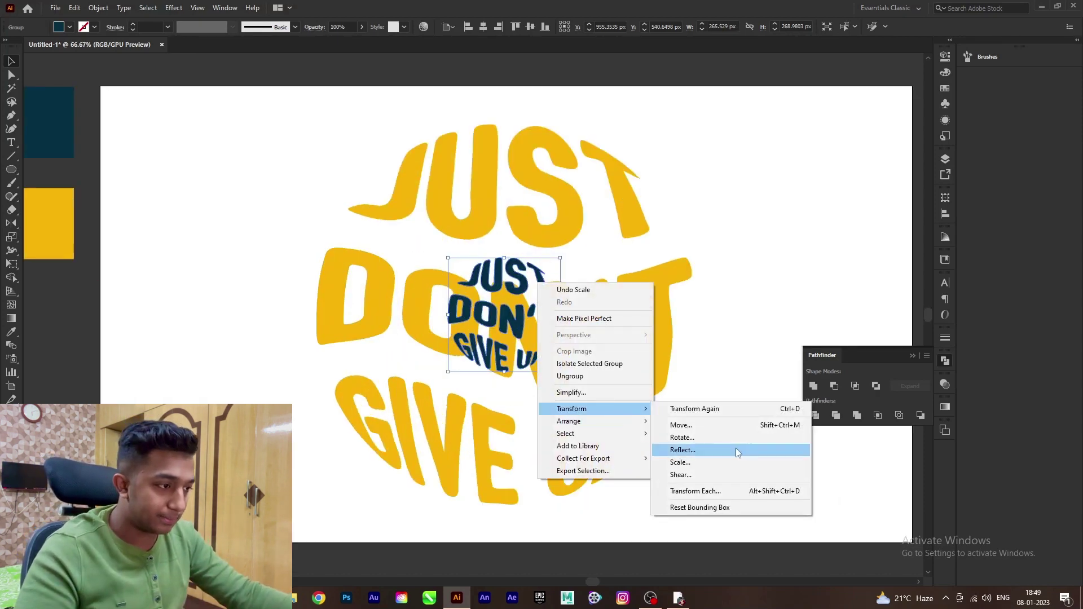
{"action": "mouse_move", "coordinate": [592, 421]}
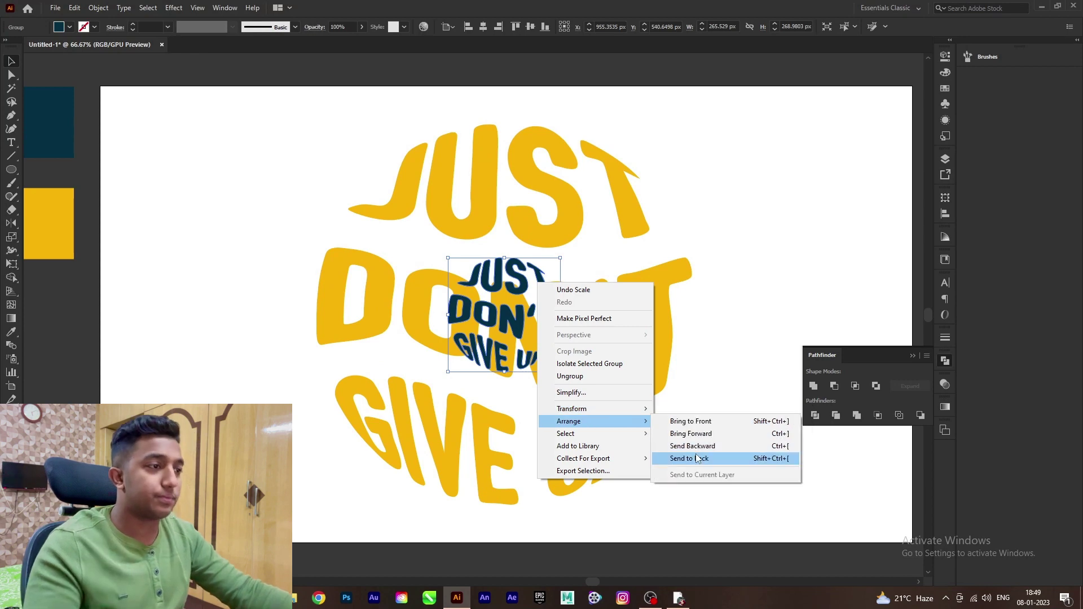
{"action": "left_click", "coordinate": [693, 456]}
{"action": "scroll", "coordinate": [489, 345], "scroll_direction": "down", "scroll_amount": 1}
{"action": "left_click", "coordinate": [759, 214]}
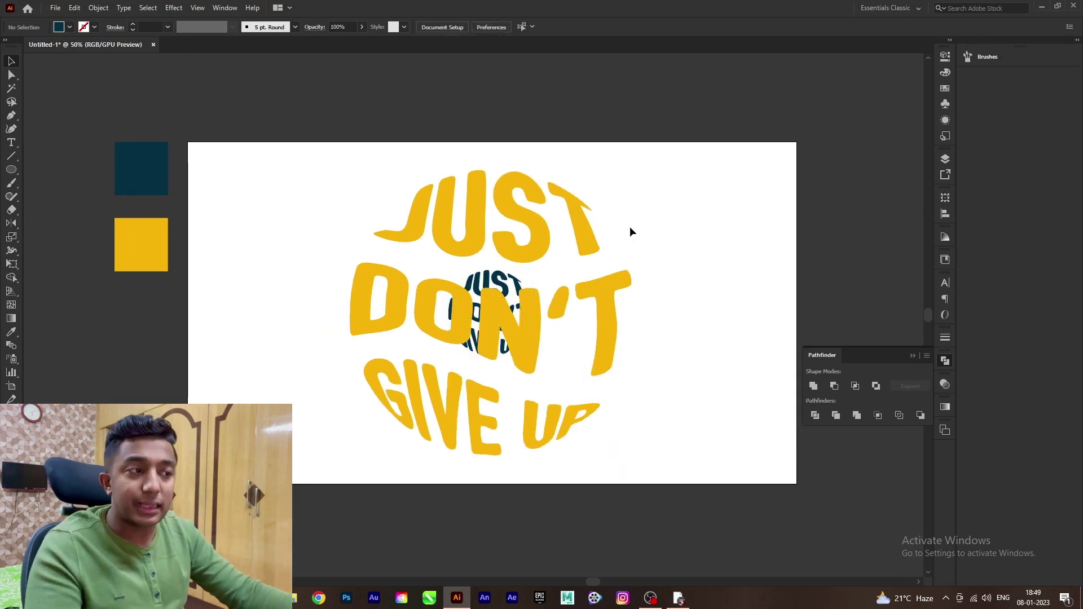
{"action": "left_click", "coordinate": [513, 276]}
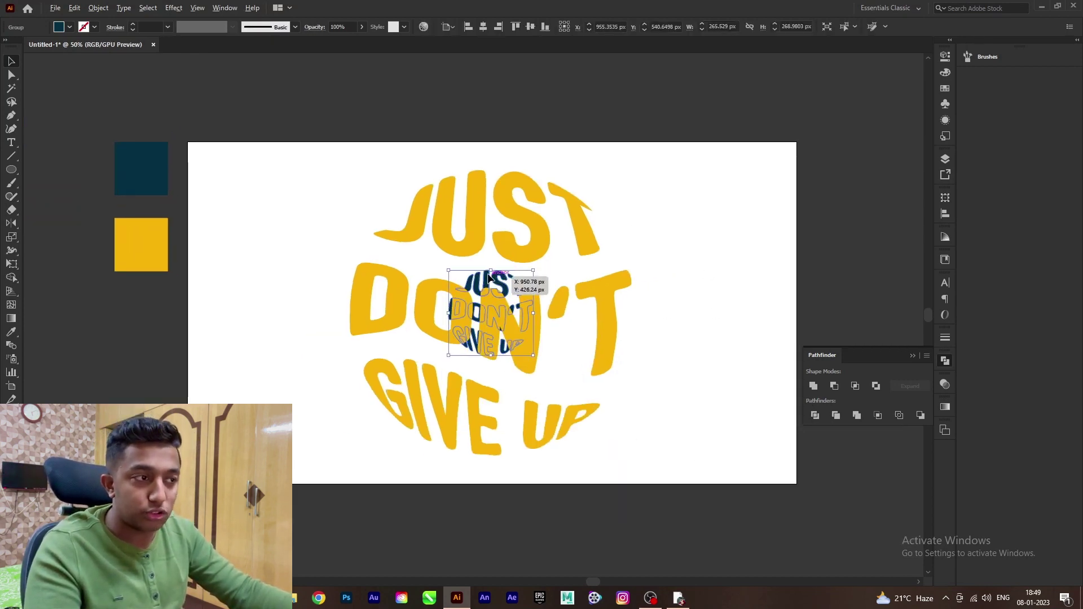
{"action": "left_click_drag", "start_coordinate": [490, 270], "coordinate": [490, 277]}
{"action": "left_click_drag", "start_coordinate": [665, 198], "coordinate": [322, 524]}
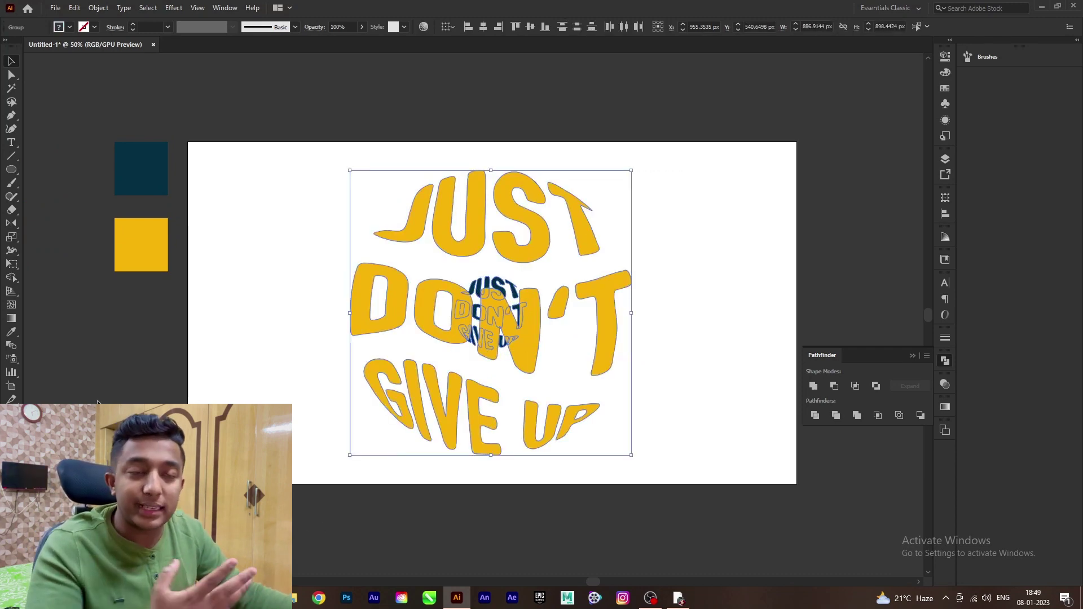
Set blend spacing to 1000 specified steps and blend the navy lettering into the yellow.
{"action": "double_click", "coordinate": [11, 346]}
{"action": "left_click", "coordinate": [605, 138]}
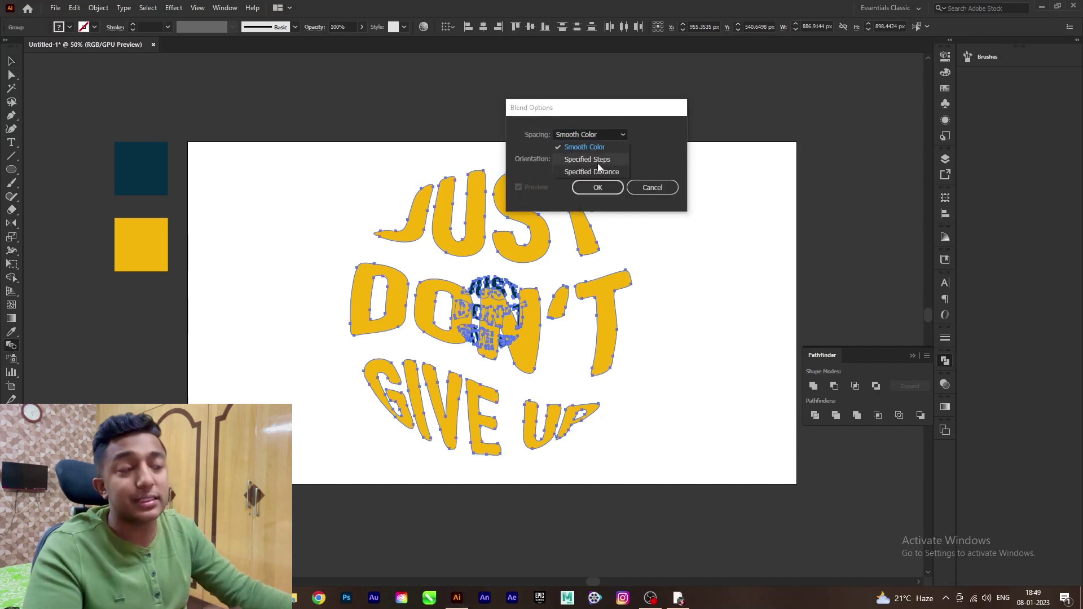
{"action": "left_click", "coordinate": [597, 164]}
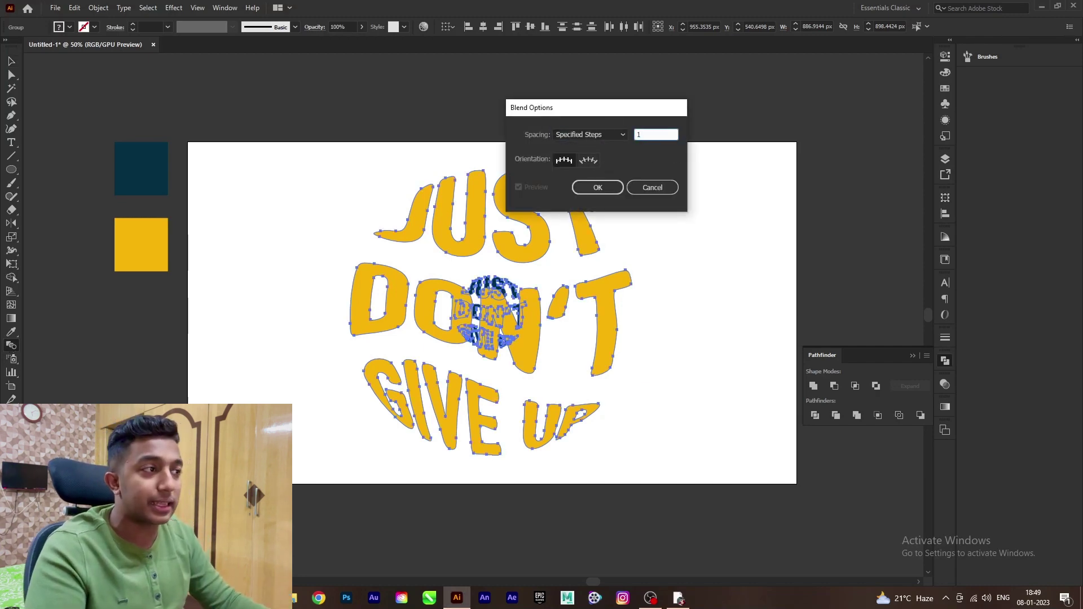
{"action": "type", "text": "1000"}
{"action": "key", "text": "Return"}
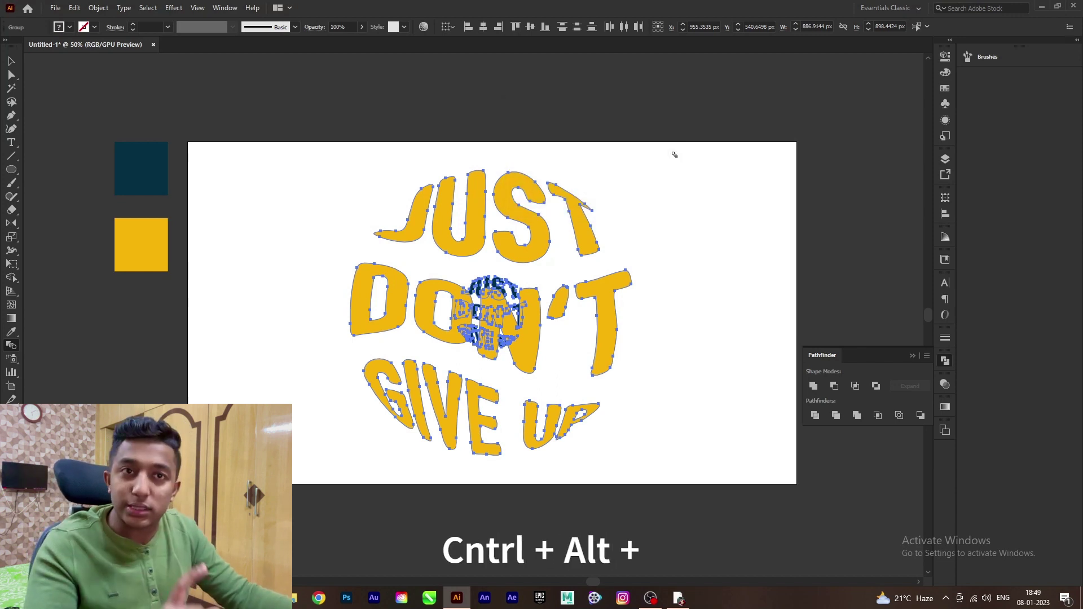
{"action": "key", "text": "ctrl+alt+b"}
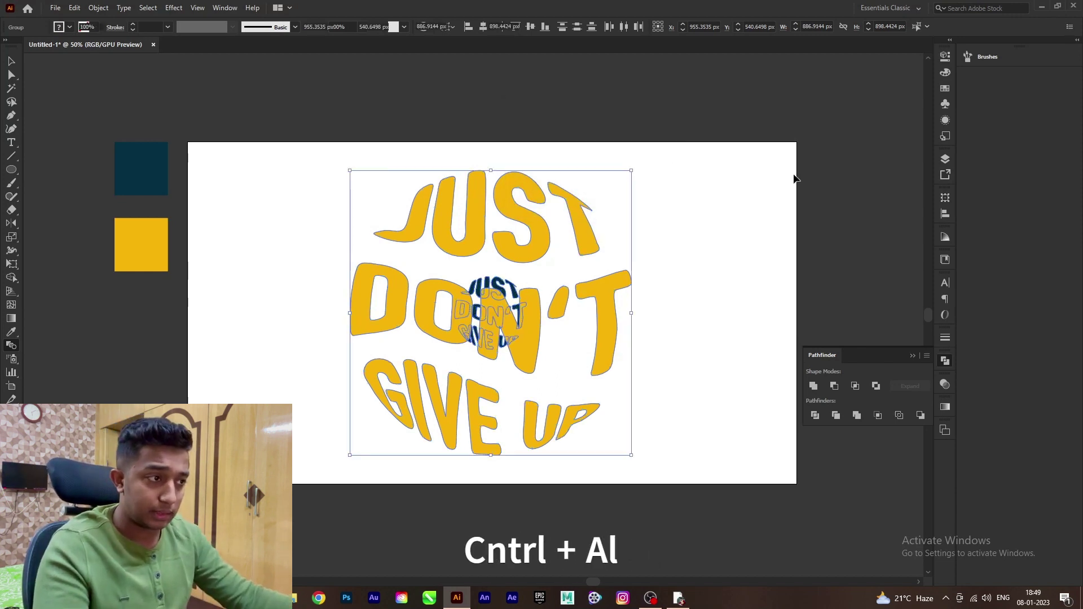
{"action": "left_click", "coordinate": [694, 239]}
{"action": "left_click_drag", "start_coordinate": [695, 239], "coordinate": [689, 290]}
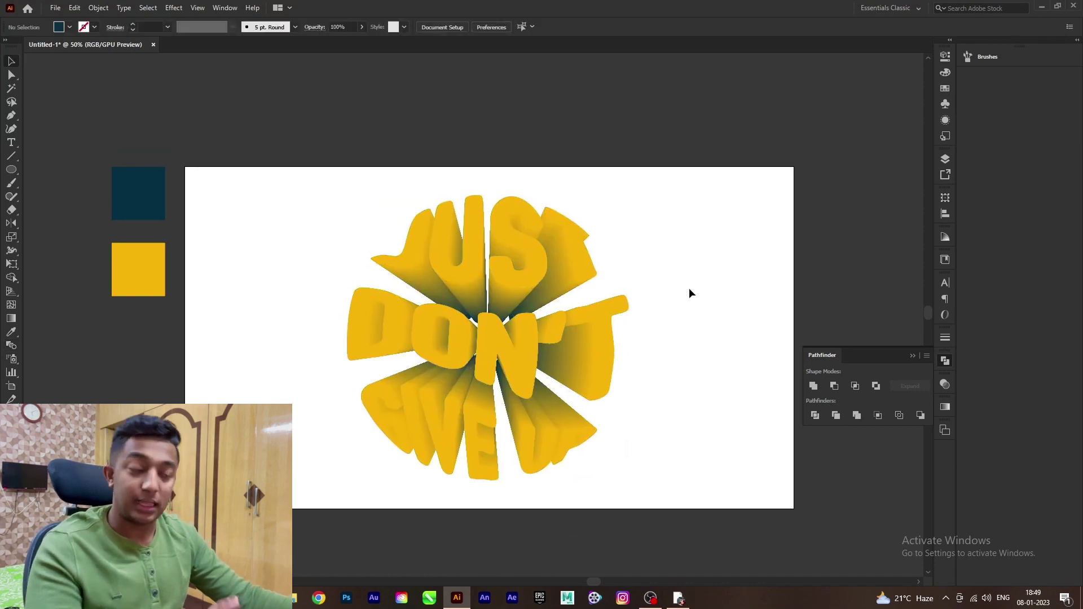
{"action": "key", "text": "m"}
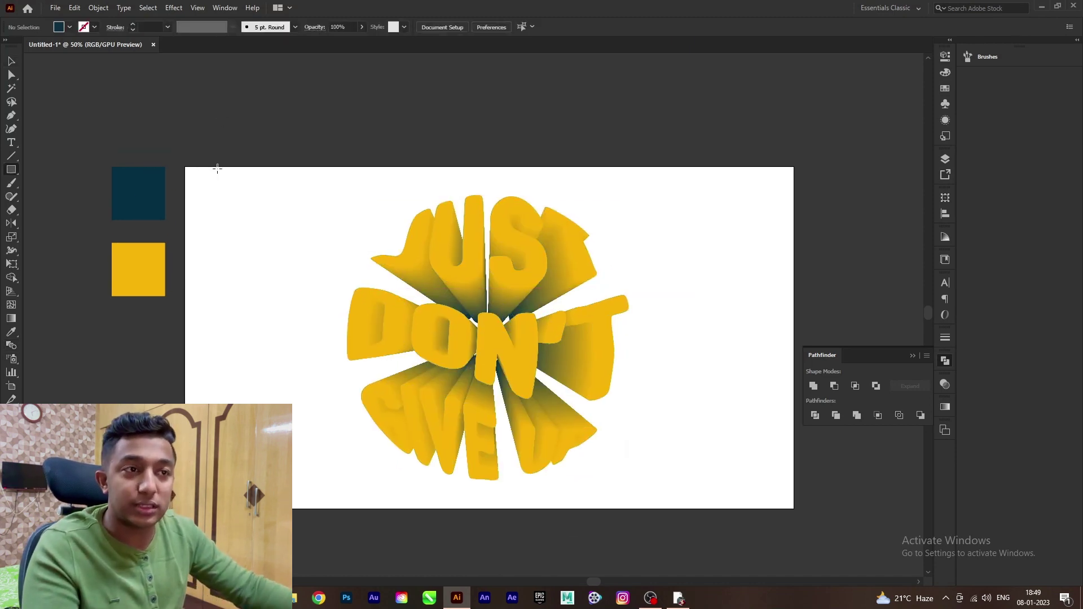
Draw a navy rectangle covering the artboard and send it behind the lettering blend.
{"action": "left_click_drag", "start_coordinate": [182, 166], "coordinate": [793, 509]}
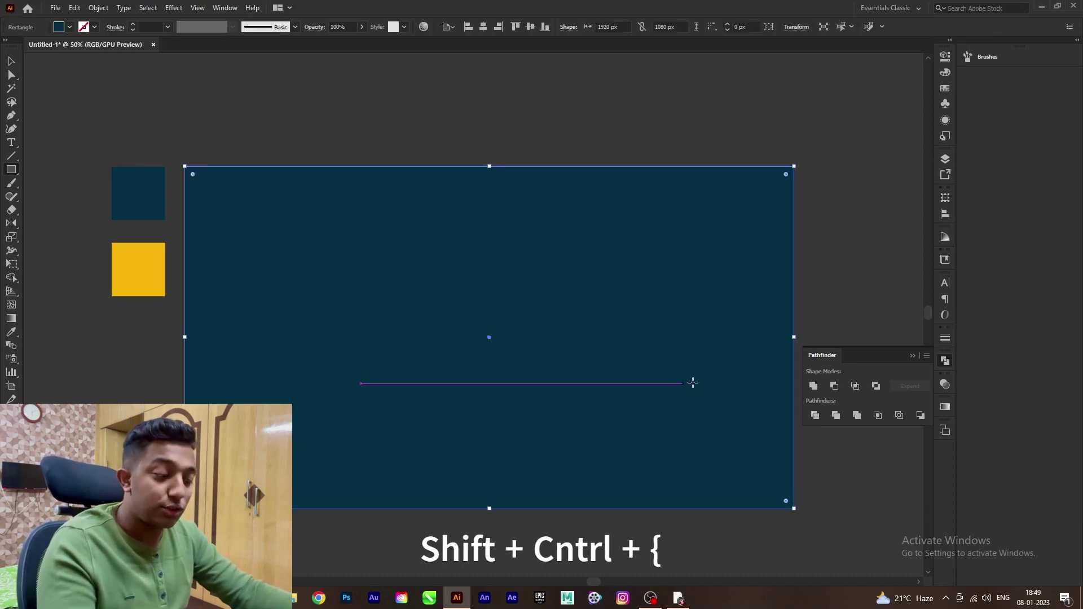
{"action": "key", "text": "ctrl+shift+bracketleft"}
{"action": "key", "text": "ctrl+shift+bracketleft"}
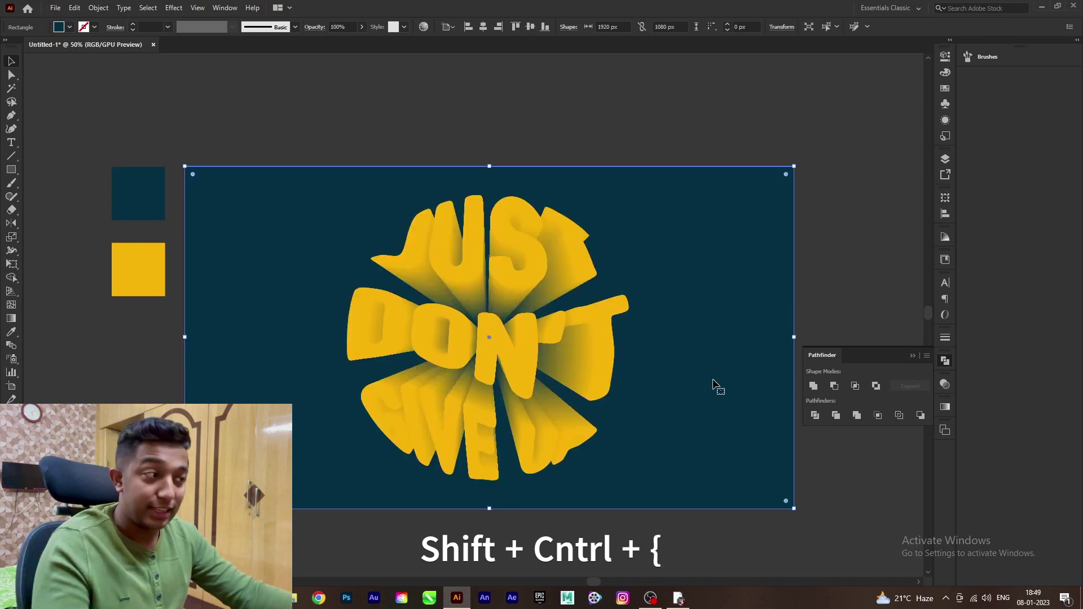
{"action": "left_click", "coordinate": [764, 137]}
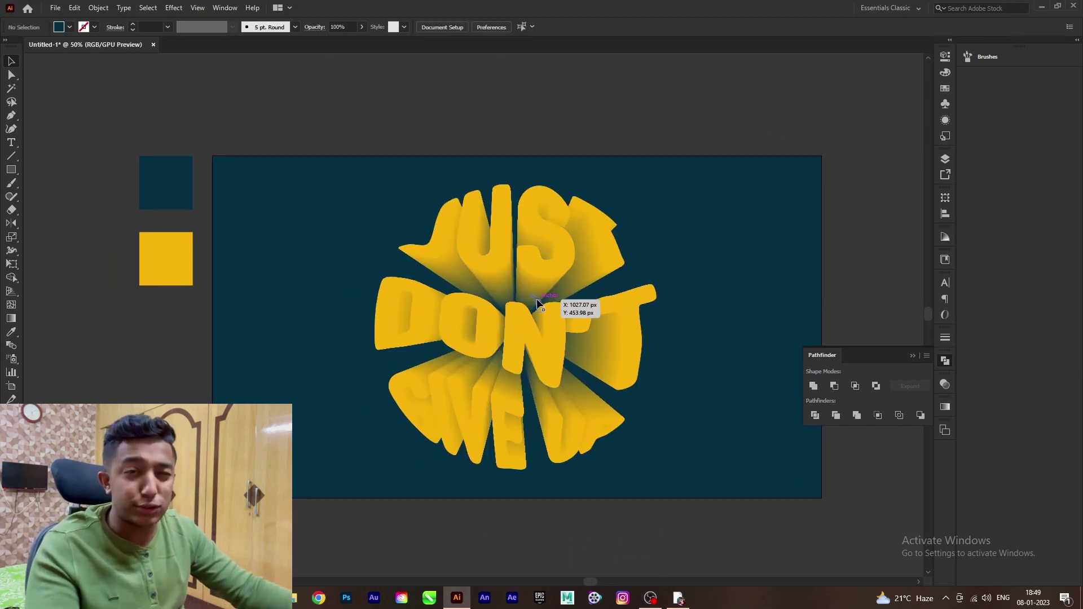
{"action": "mouse_move", "coordinate": [496, 259]}
{"action": "left_mouse_down"}
{"action": "mouse_move", "coordinate": [544, 263]}
{"action": "mouse_move", "coordinate": [491, 252]}
{"action": "left_mouse_up"}
Fill the front faces of the lettering with white #ffffff, leaving the extrusion yellow.
{"action": "double_click", "coordinate": [488, 249]}
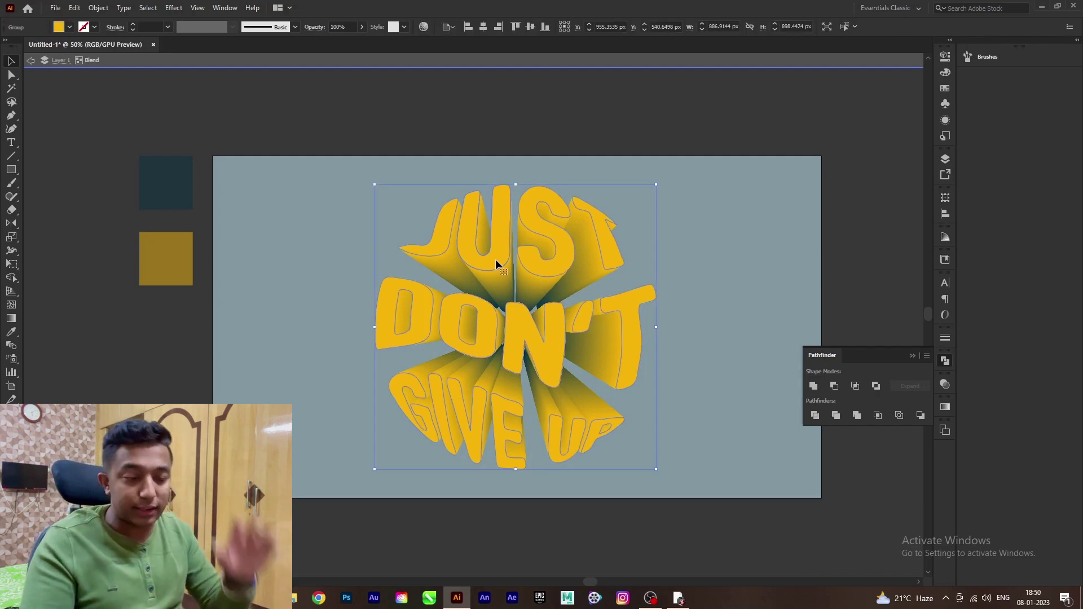
{"action": "key", "text": "Escape"}
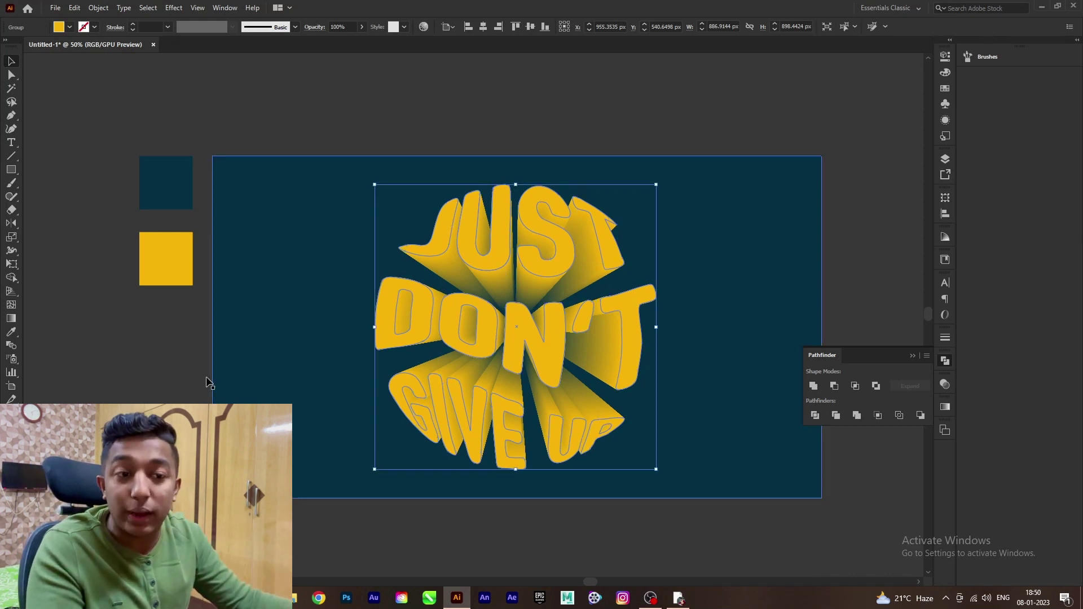
{"action": "double_click", "coordinate": [12, 445]}
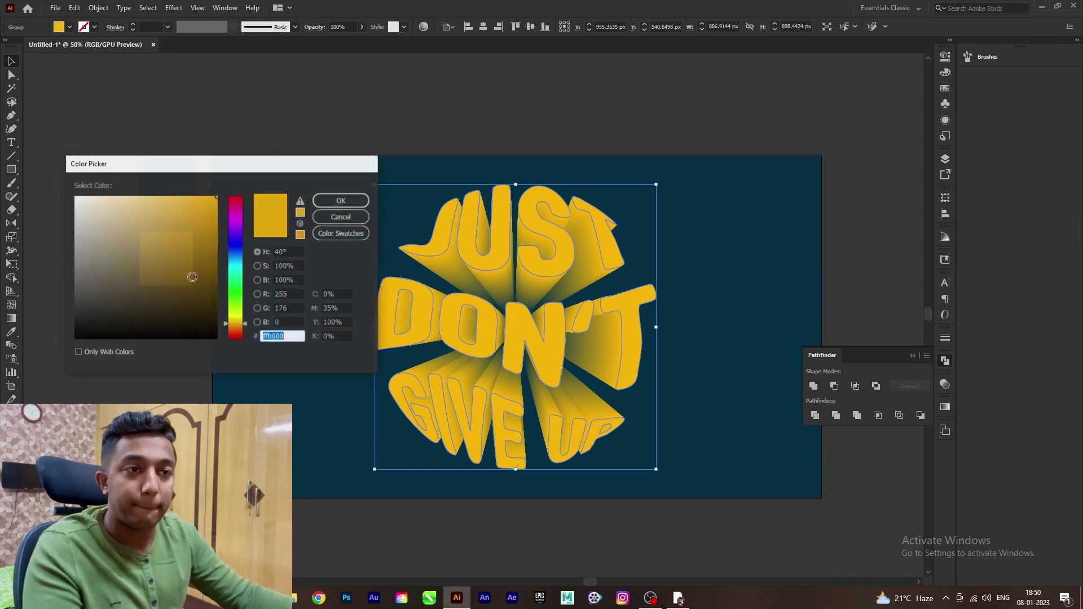
{"action": "type", "text": "ffffff"}
{"action": "left_click", "coordinate": [330, 201]}
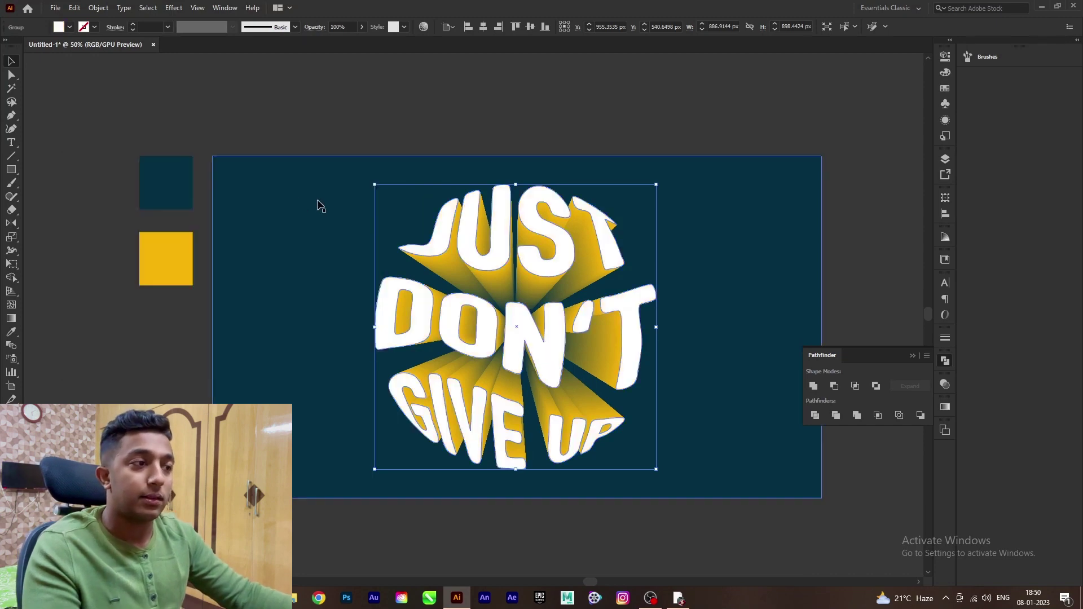
{"action": "left_click", "coordinate": [188, 133]}
{"action": "key", "text": "ctrl+0"}
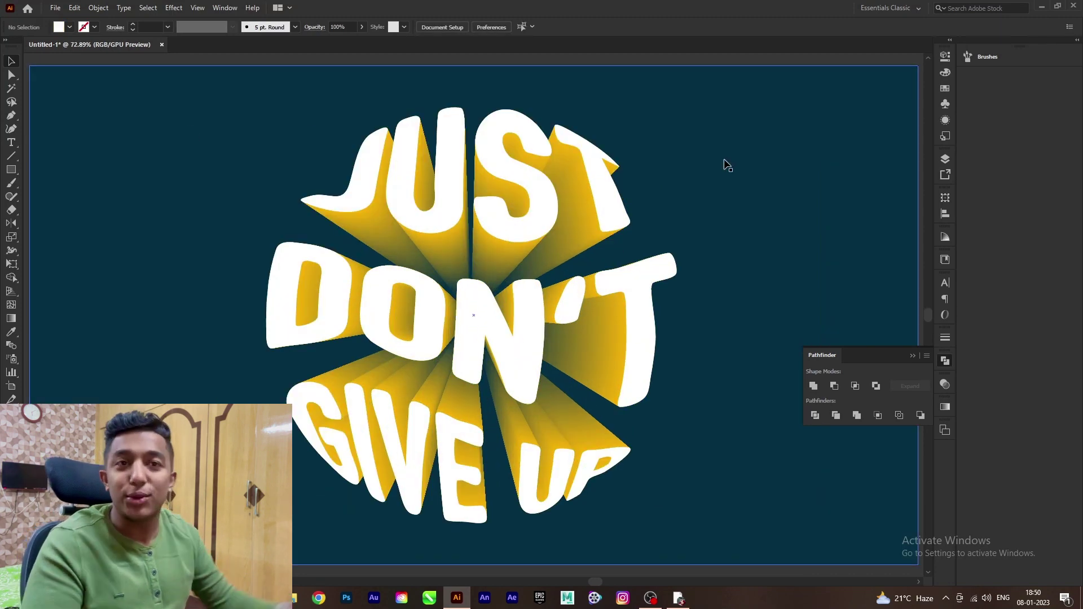